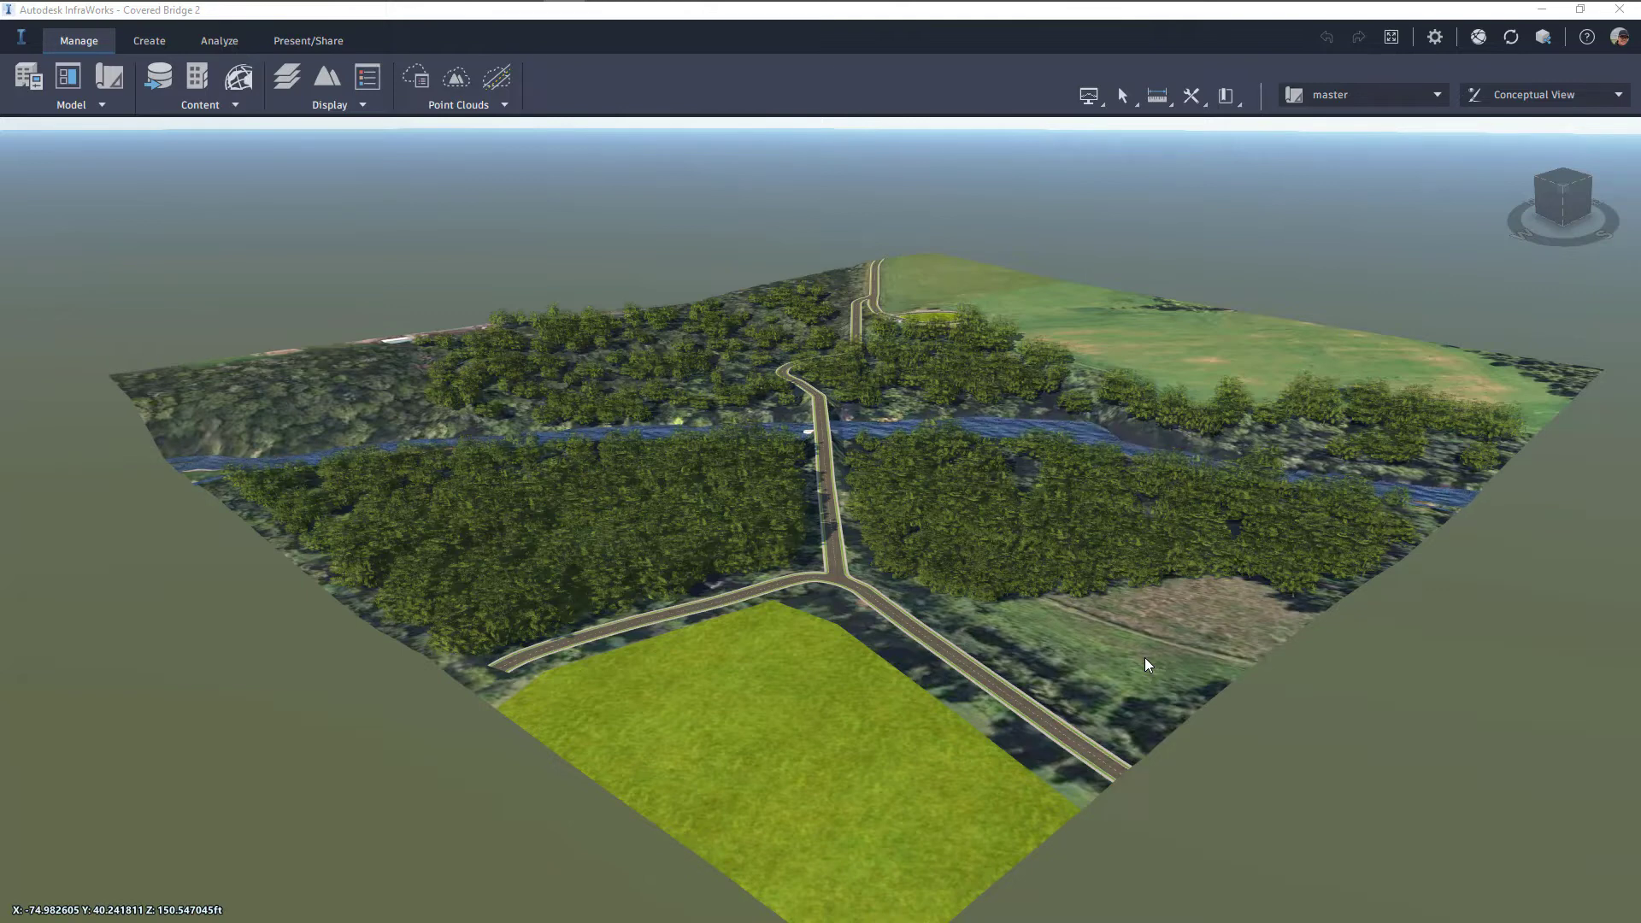
- From Present/Share, start Share > Export 3D Model and set the extent to the entire model
click(329, 45)
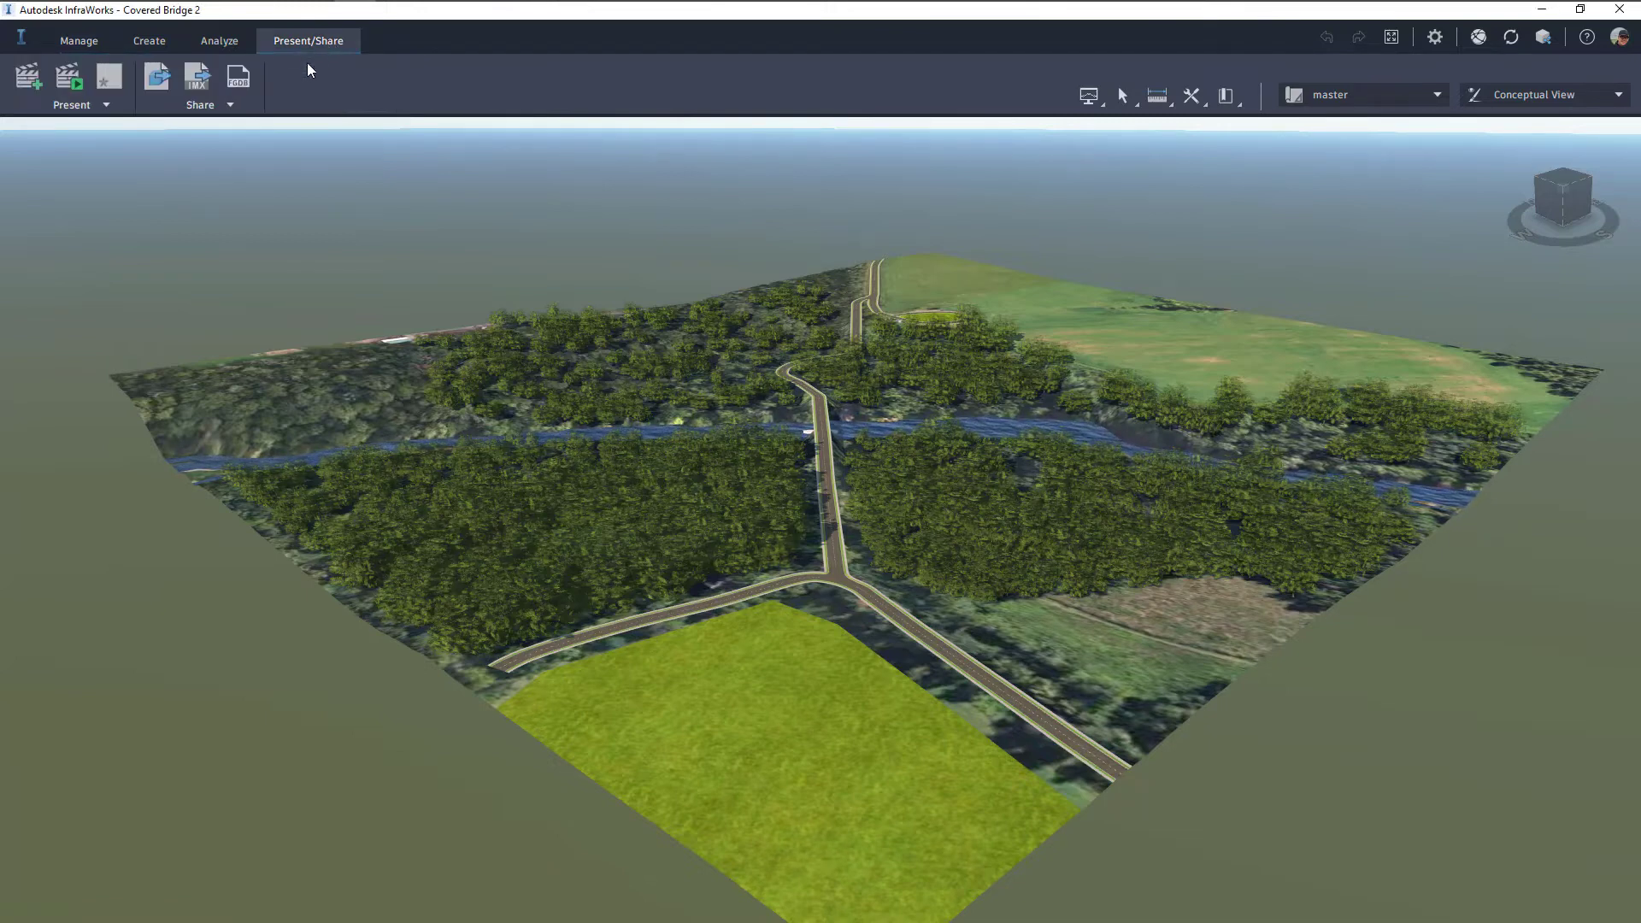
click(230, 106)
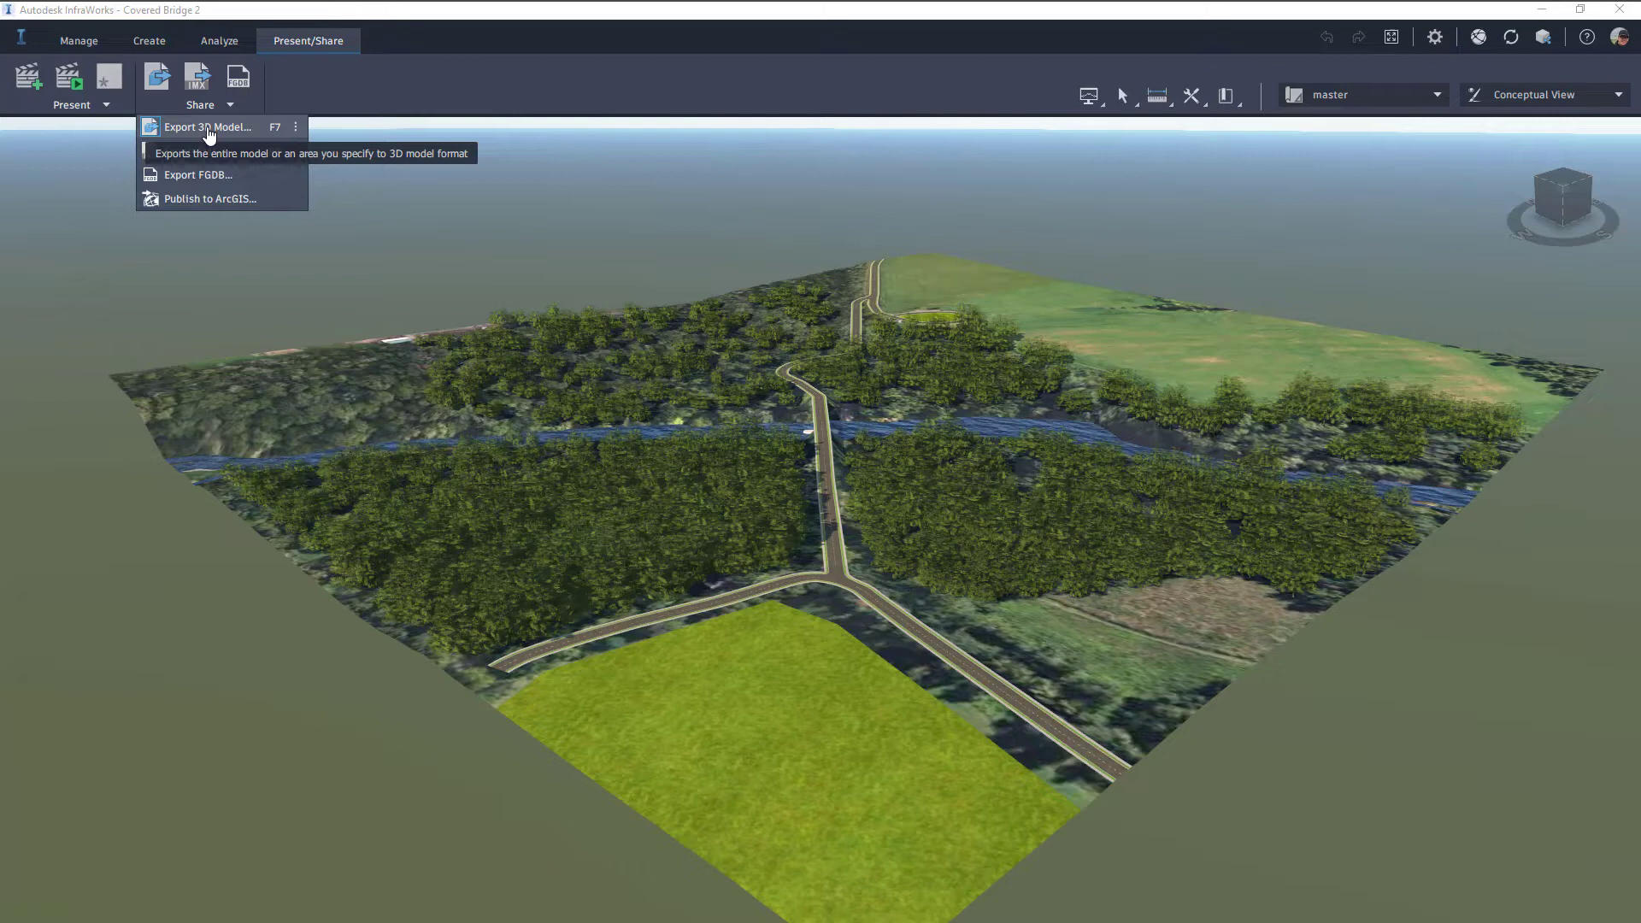
click(209, 128)
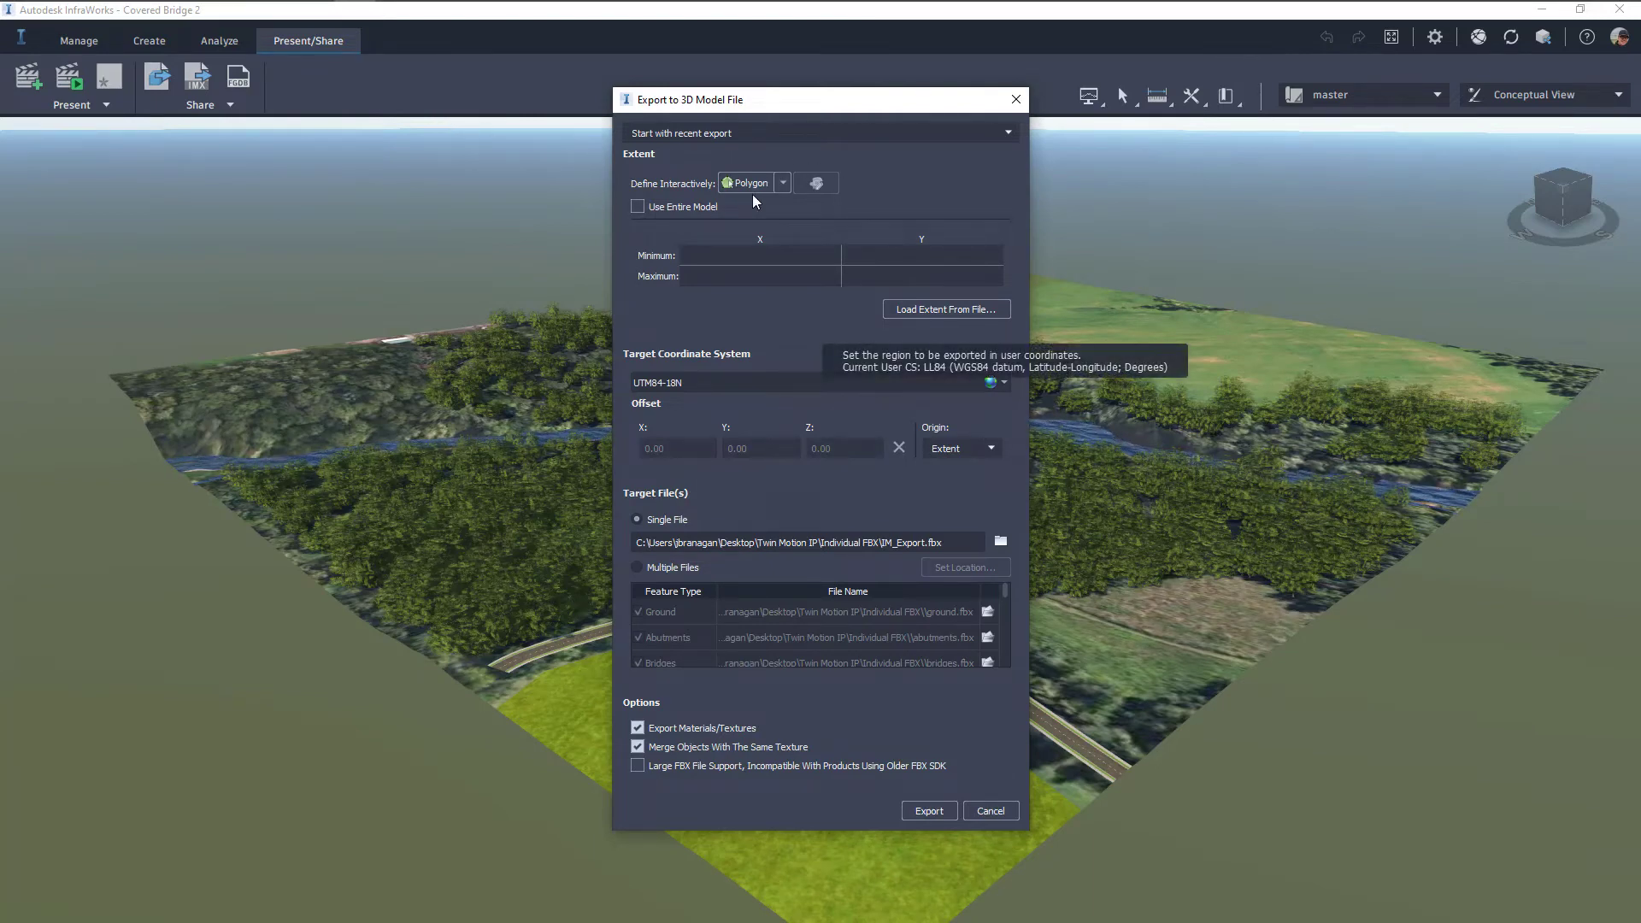
click(634, 206)
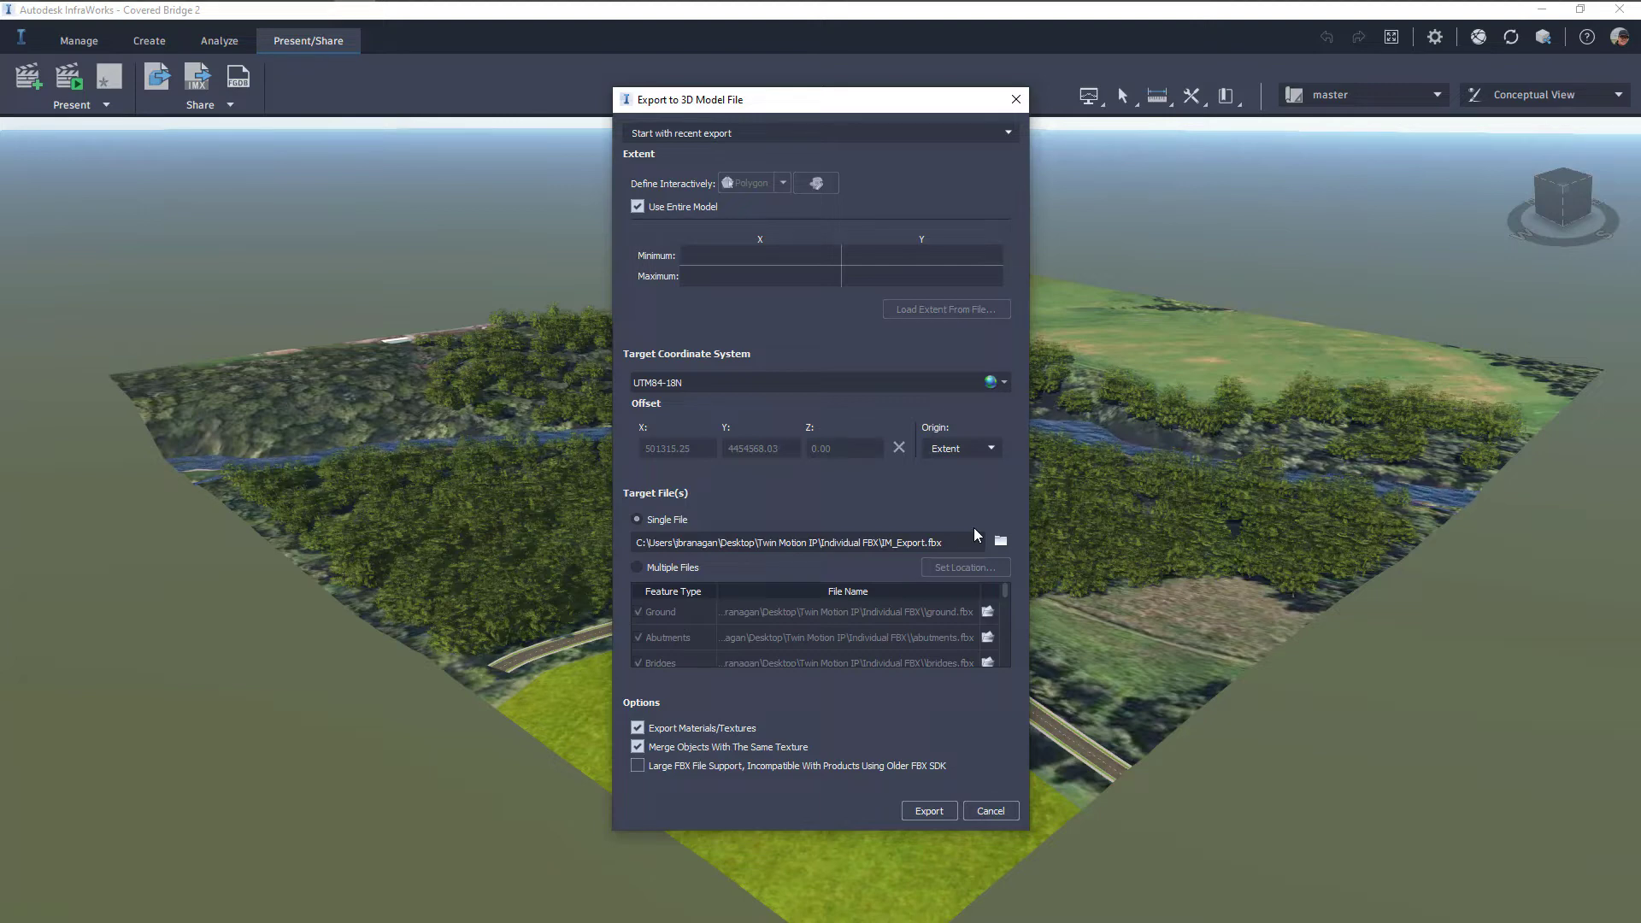
- Choose the Multiple Files option so each feature type exports to its own FBX
click(639, 568)
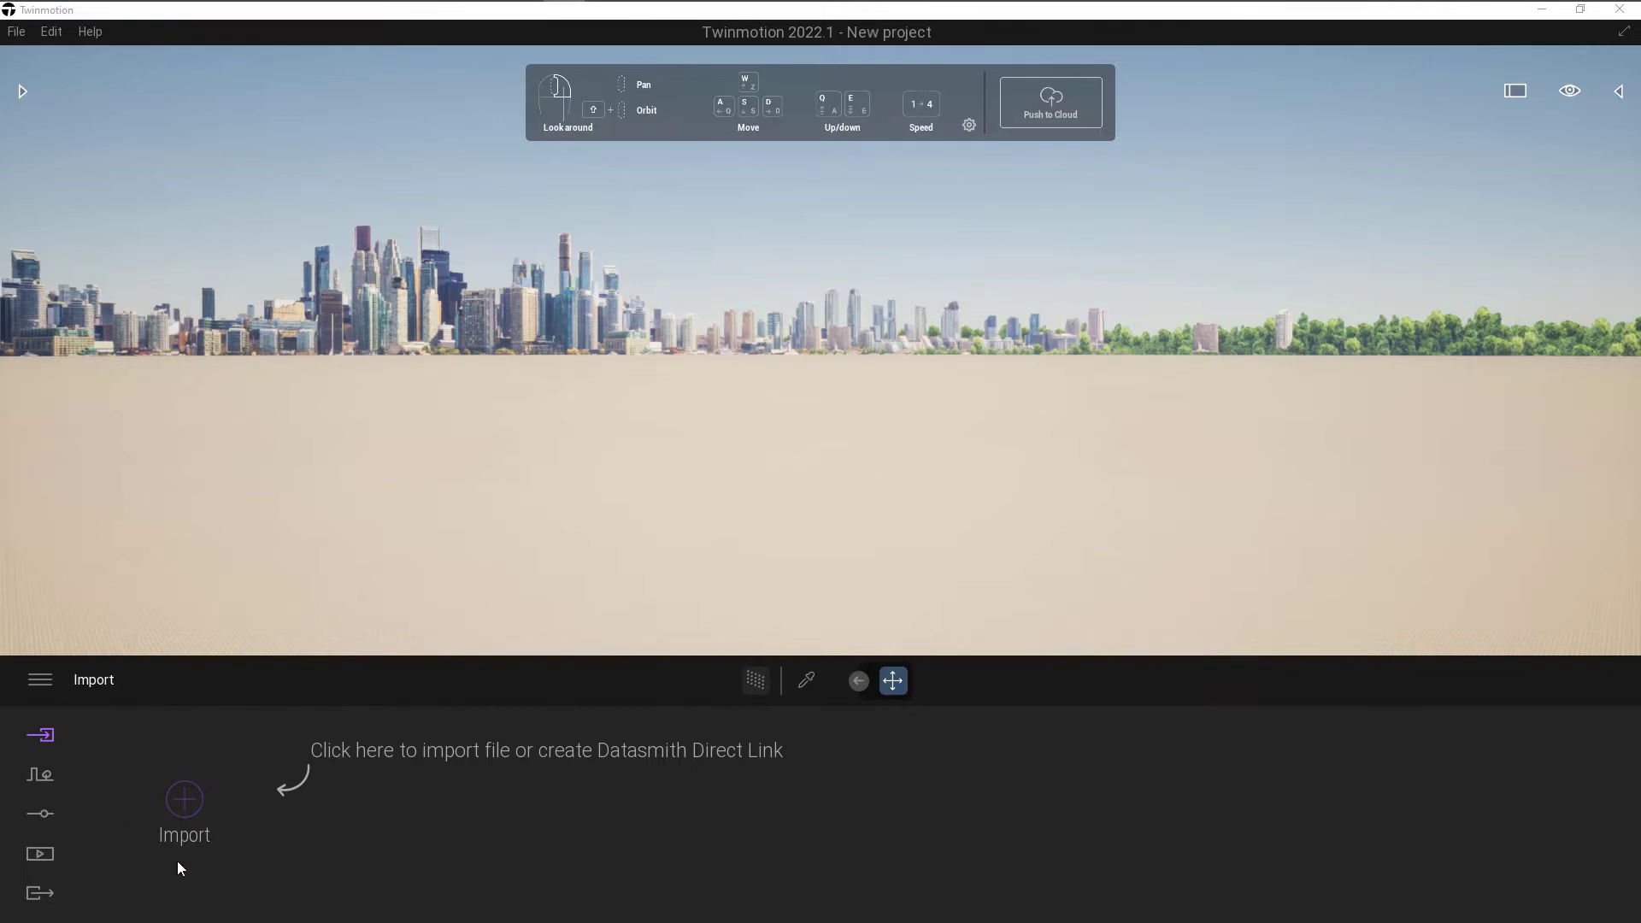
- Go to Settings > Location > Background, which shows the City picture at 0° rotation
click(40, 817)
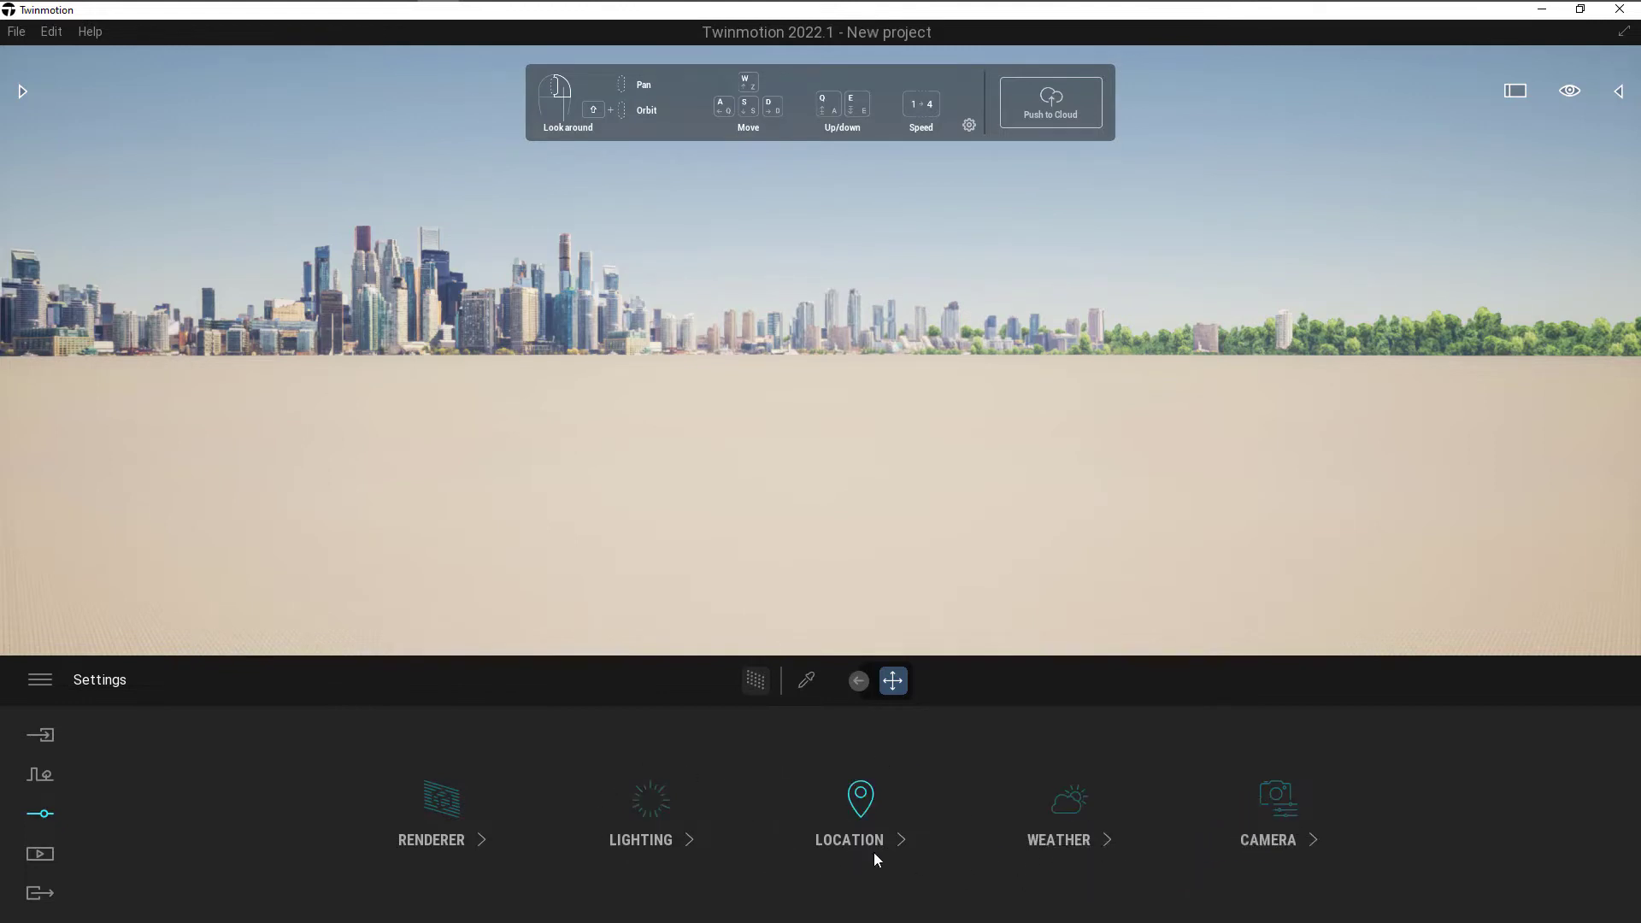
click(862, 802)
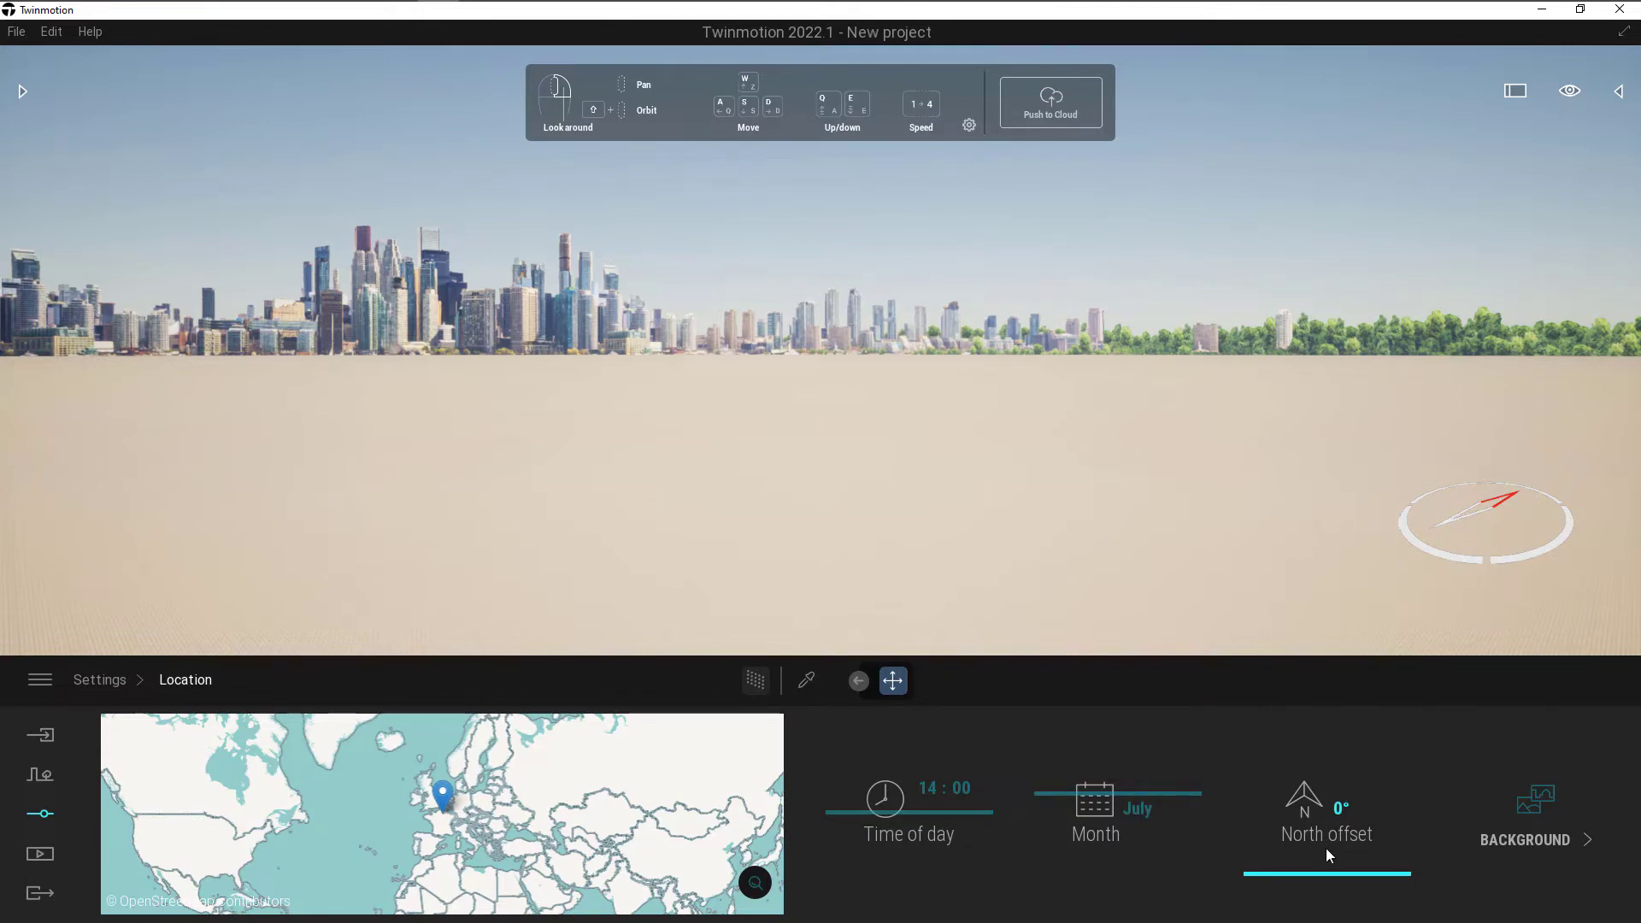
click(1534, 800)
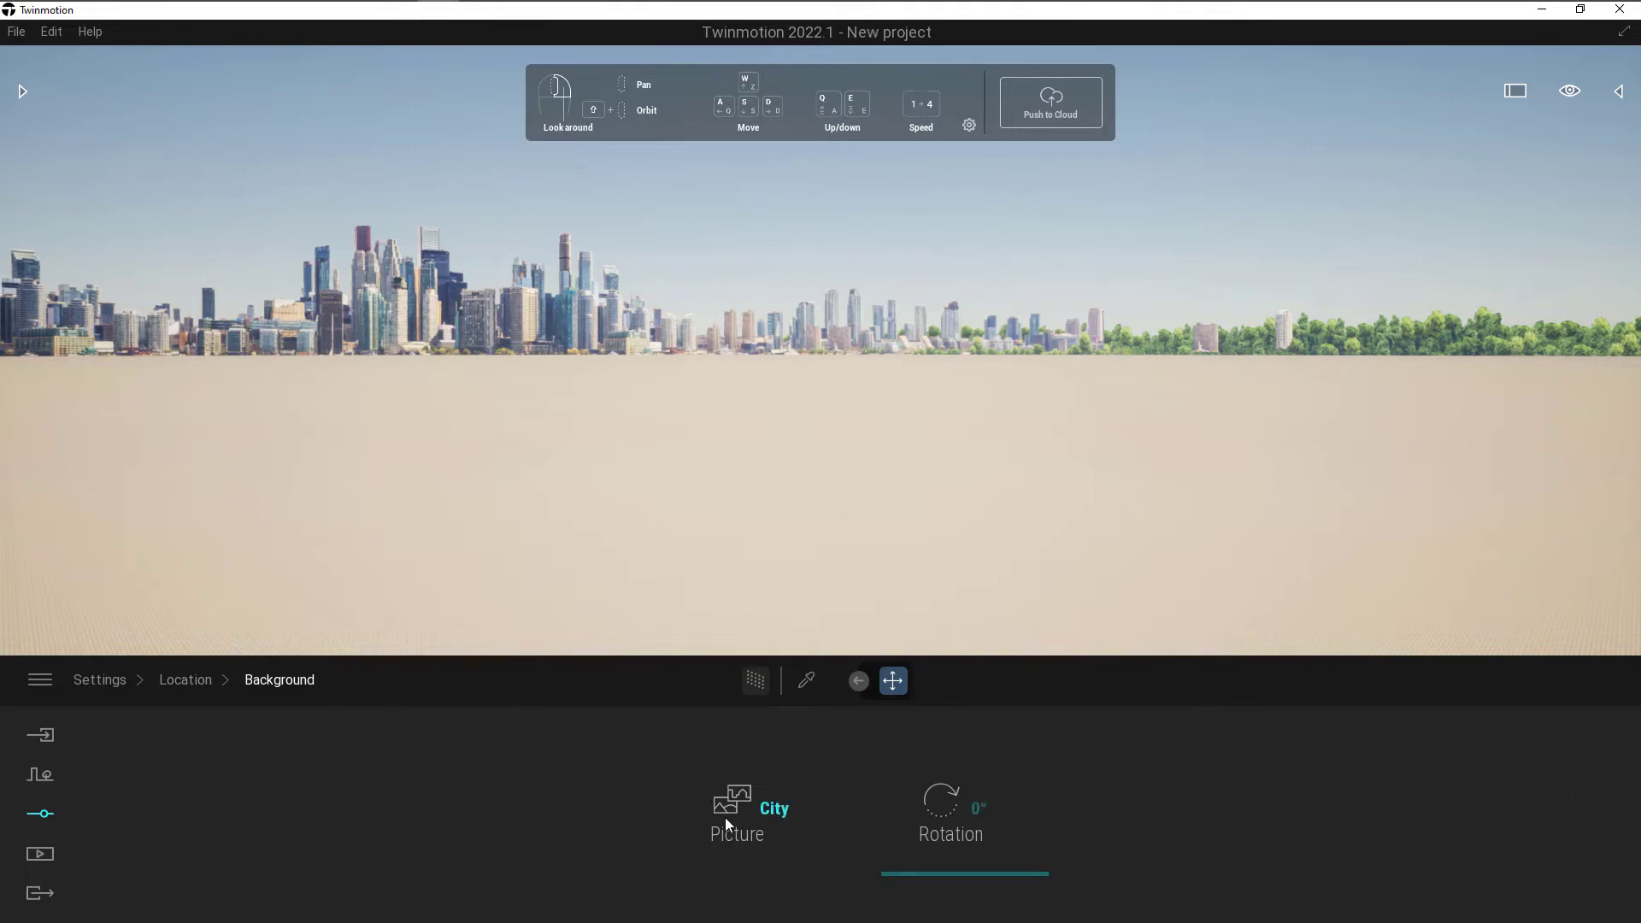
- Change the background picture from City to Countryside
click(749, 807)
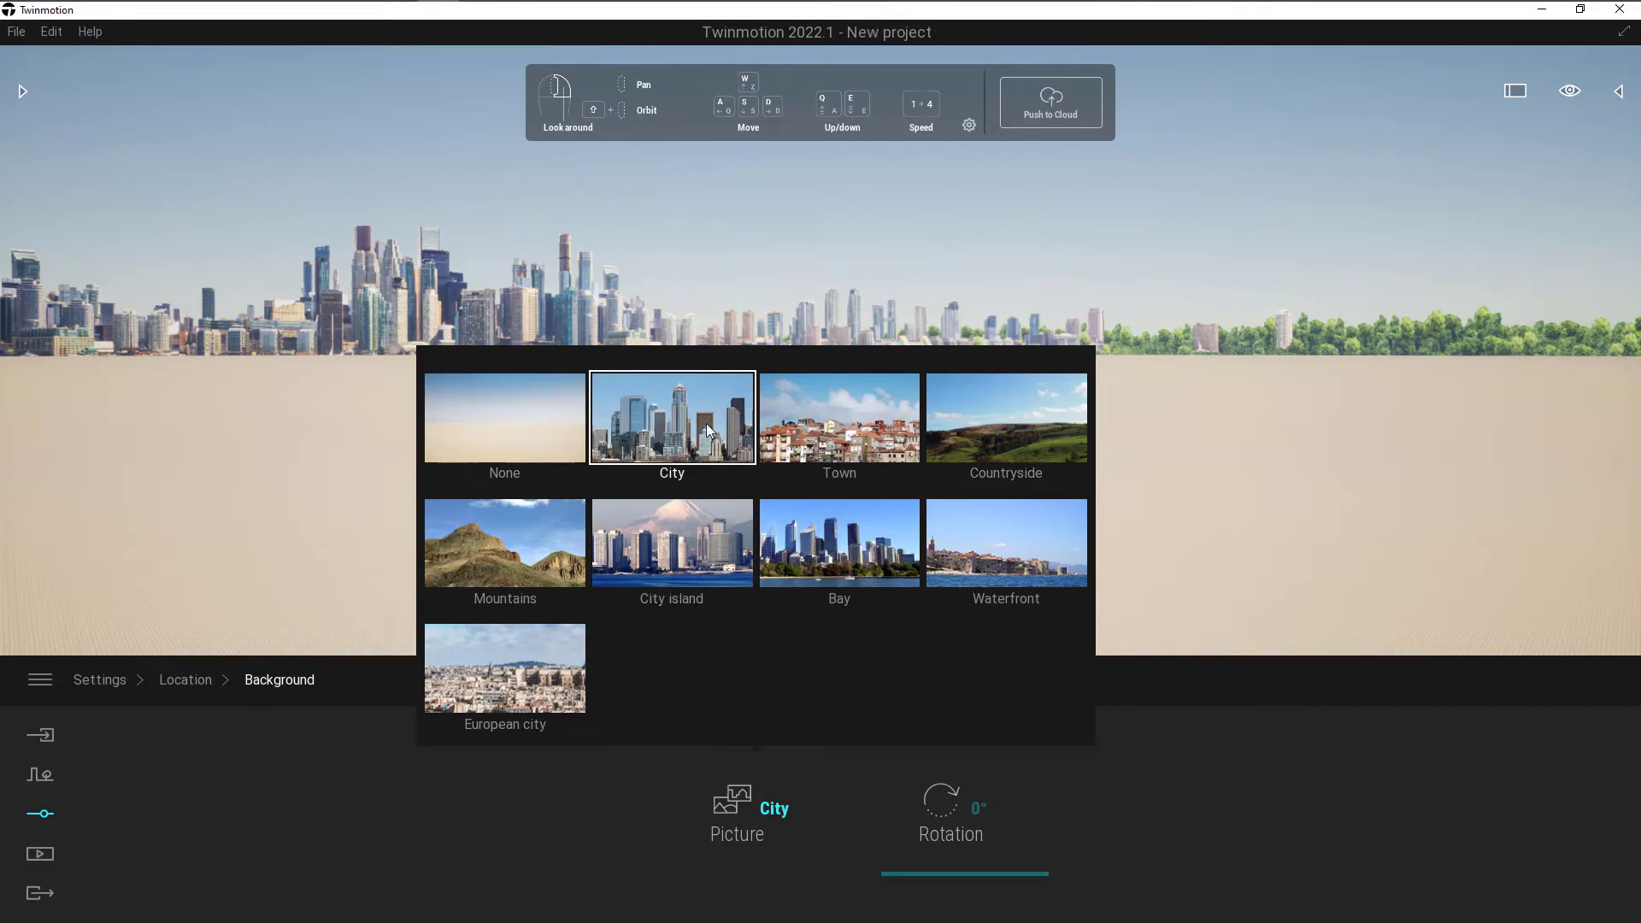
click(1016, 439)
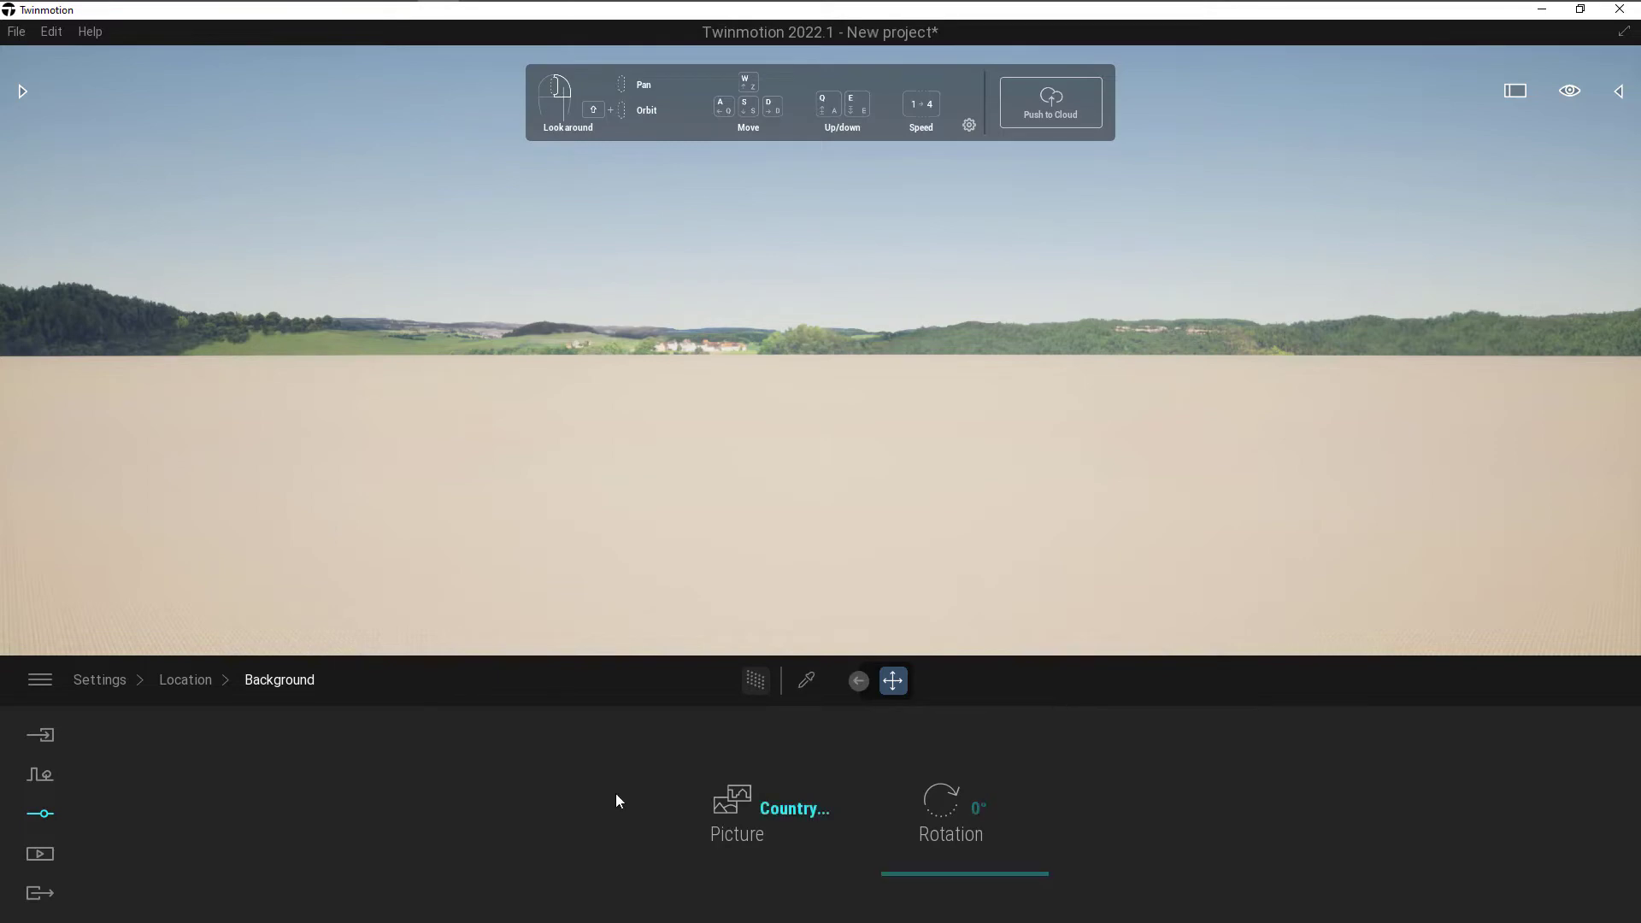
- Open the geometry Import dialog from the Import panel's + button
click(47, 739)
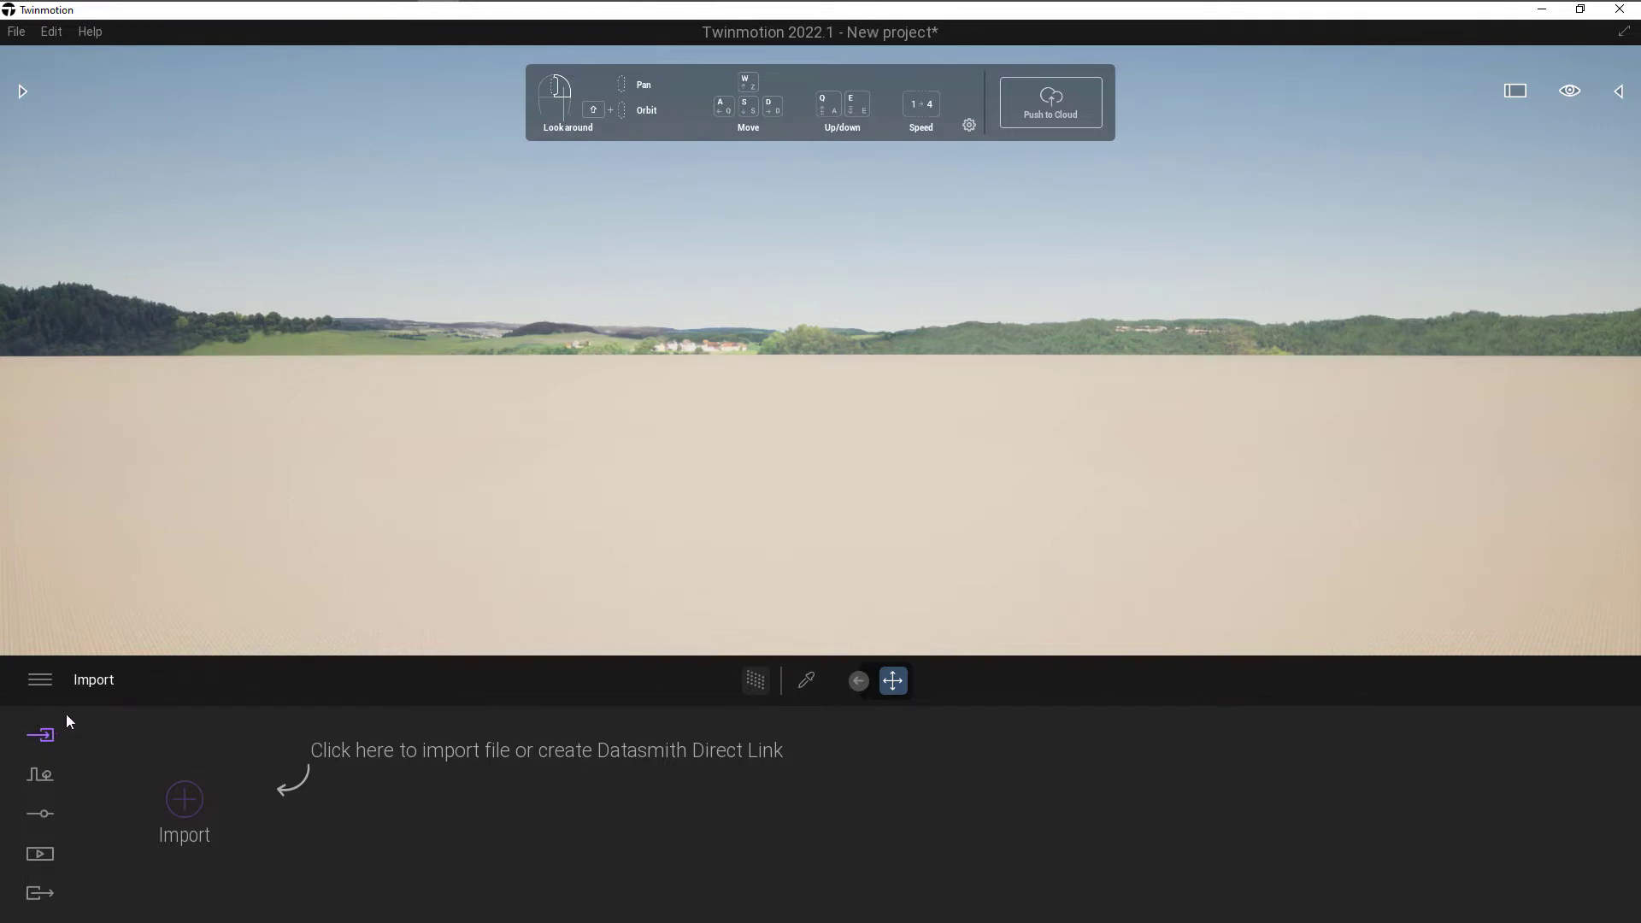
click(185, 799)
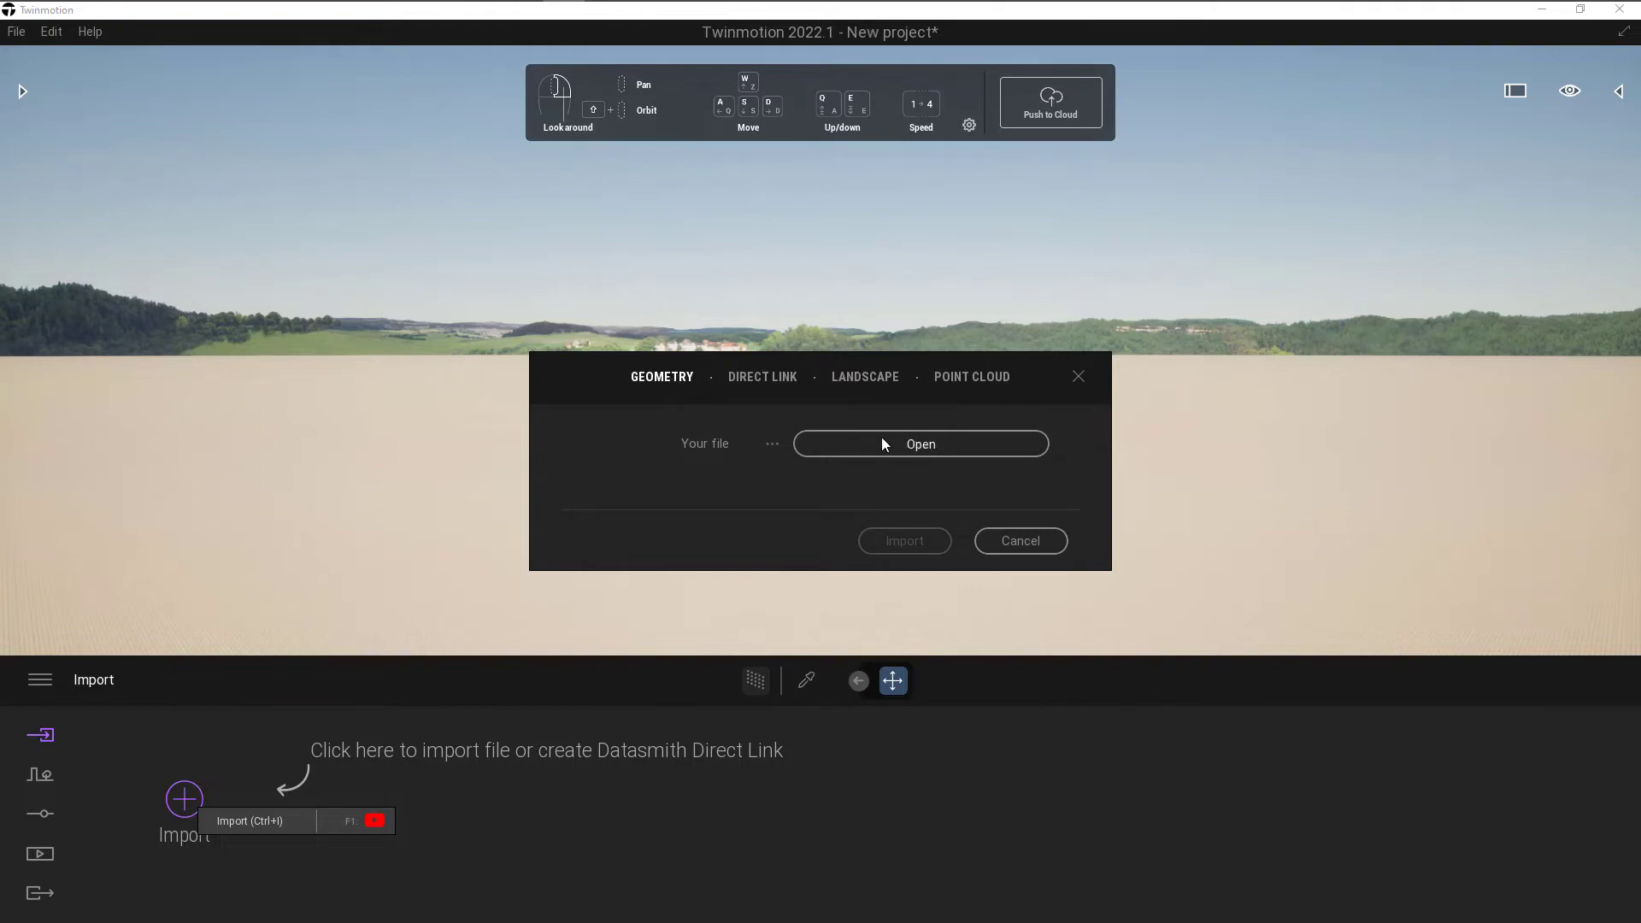
- Select IM_Export.fbx from the Combined FBX folder with the FBX file filter kept
click(910, 441)
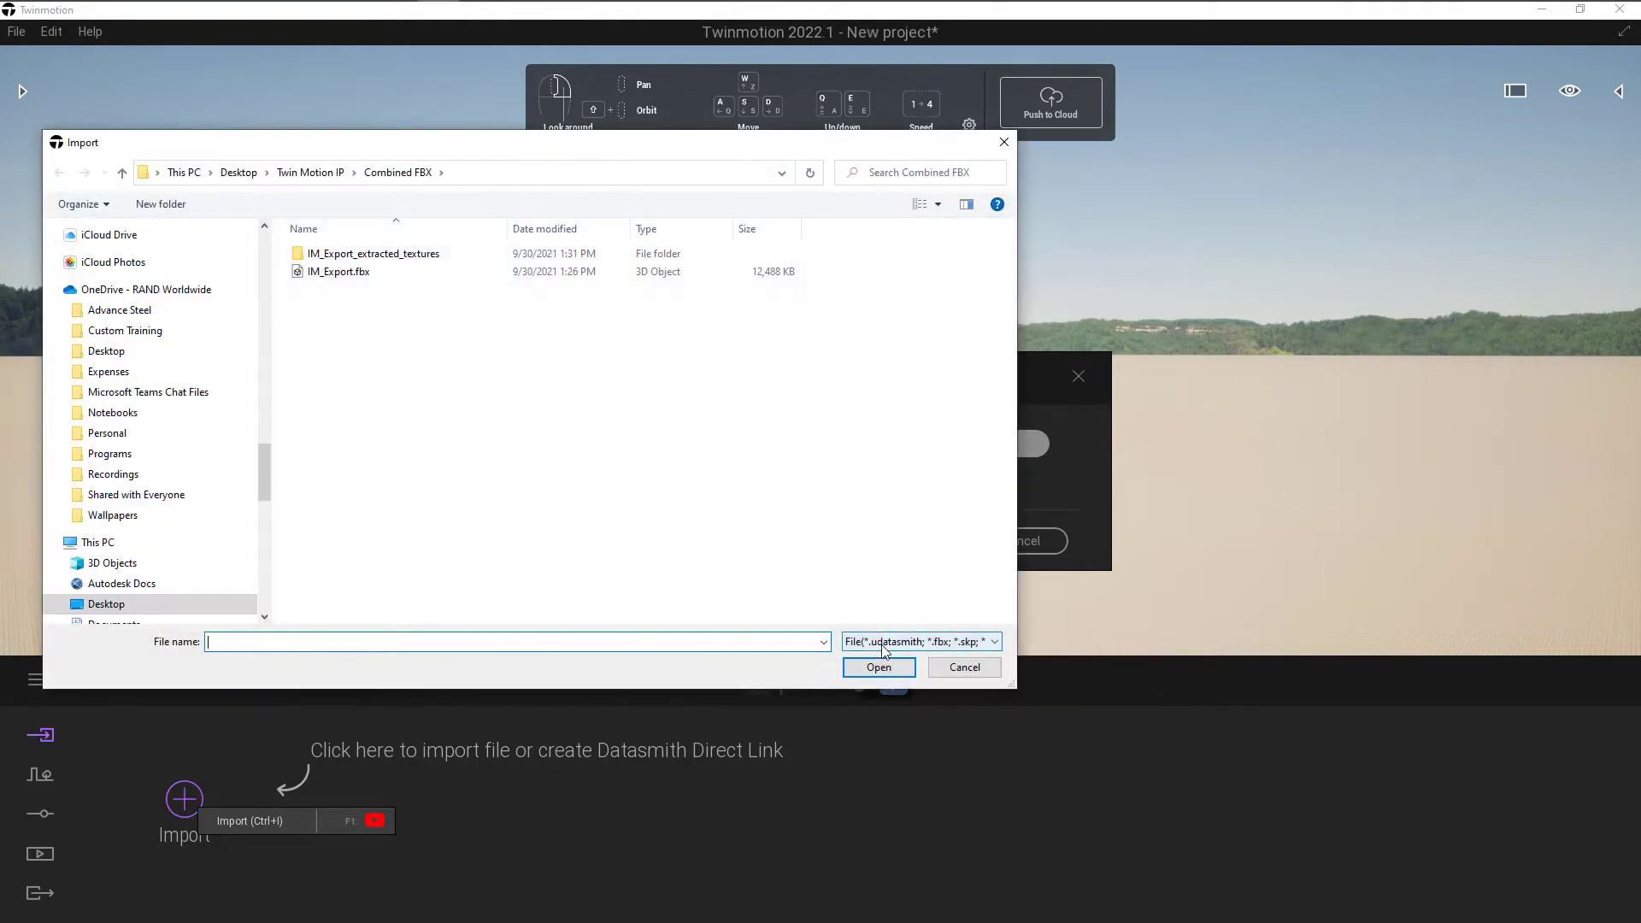
click(996, 643)
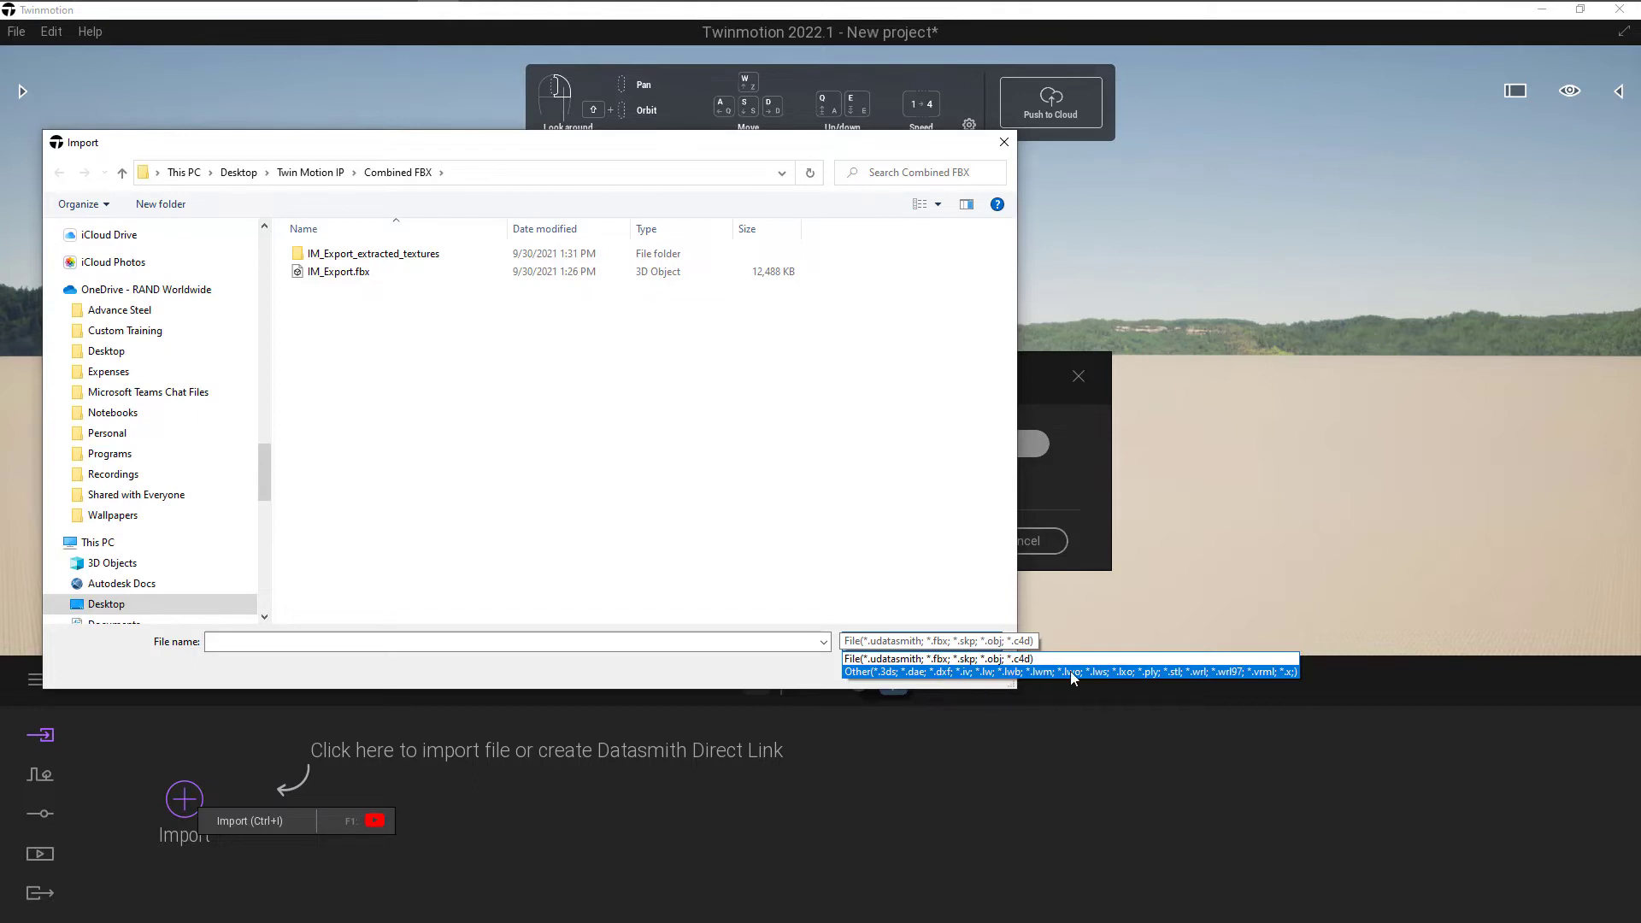
click(551, 441)
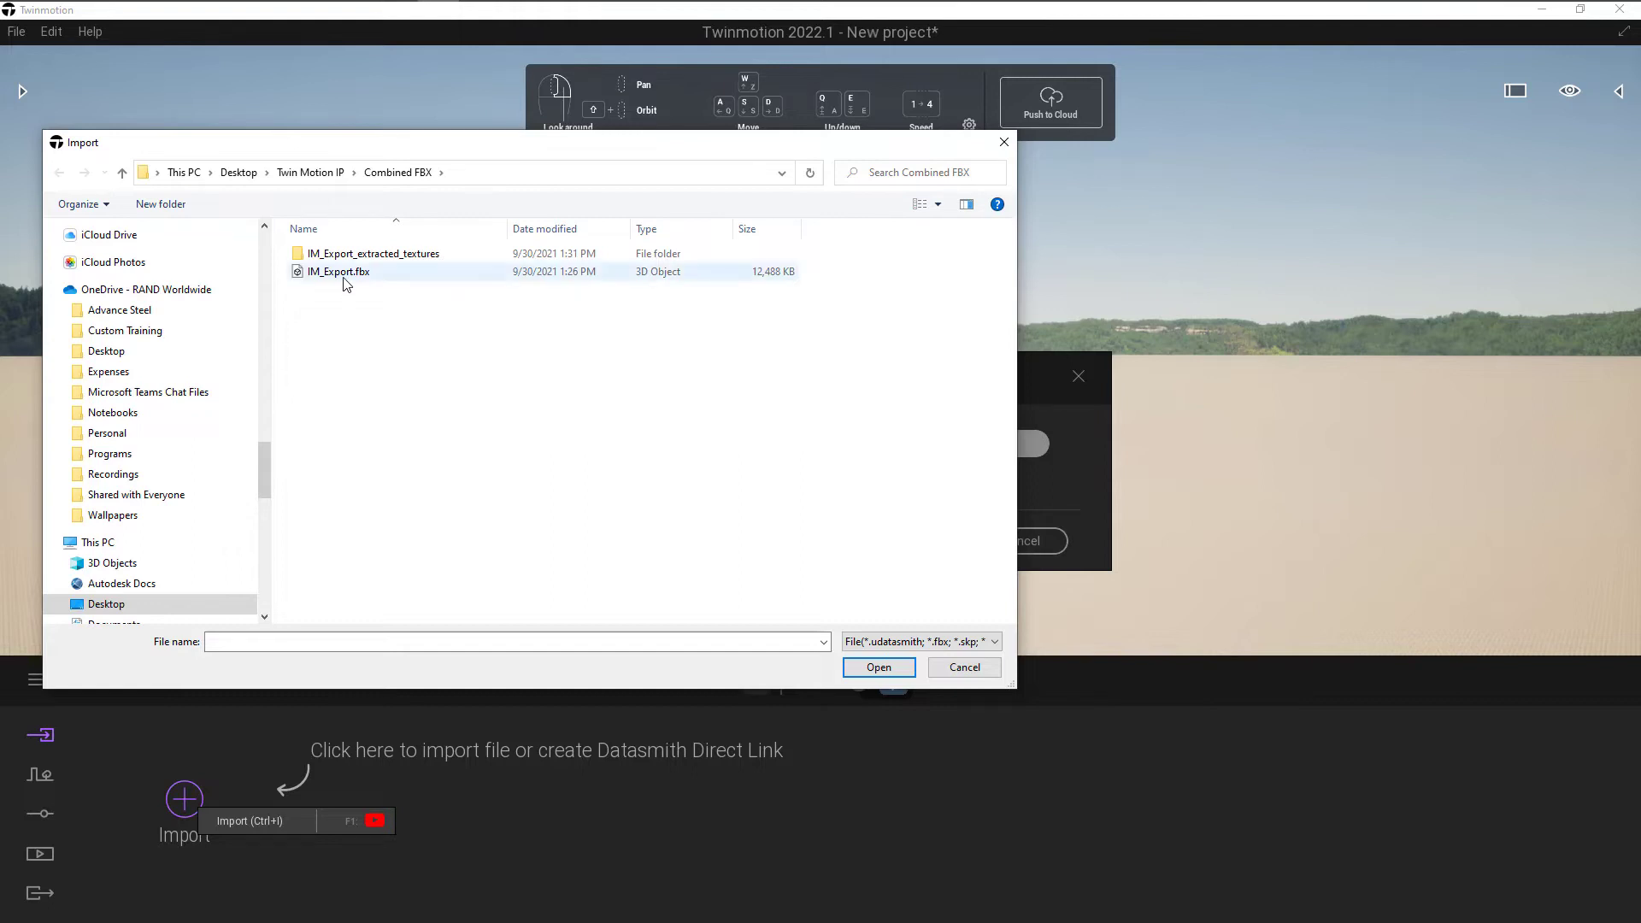
click(344, 278)
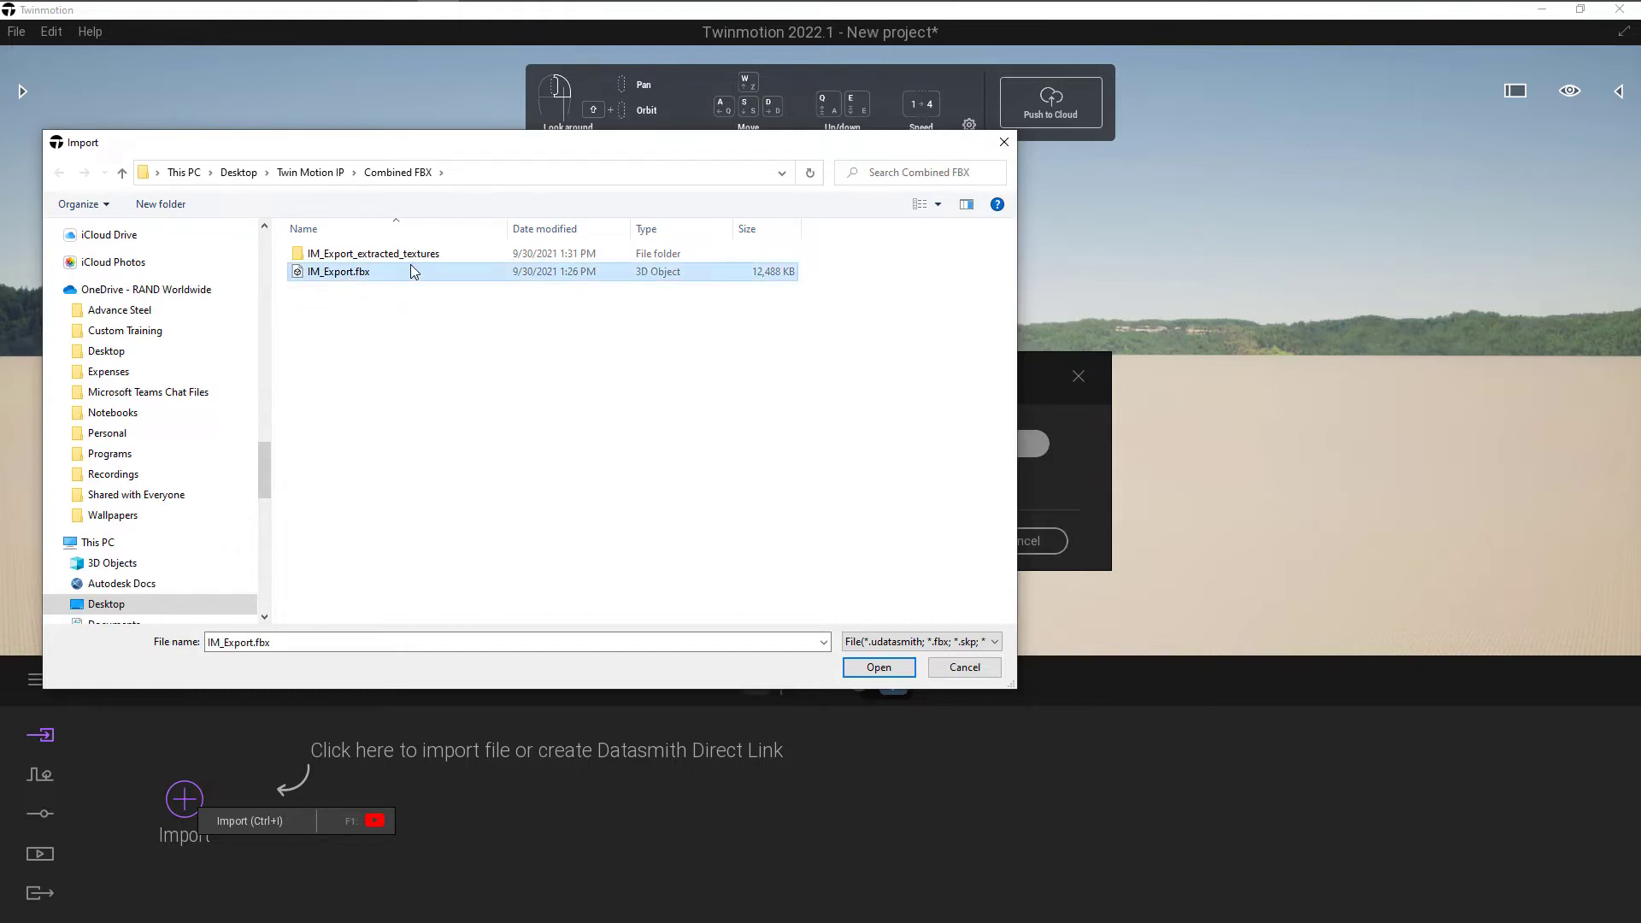
click(870, 668)
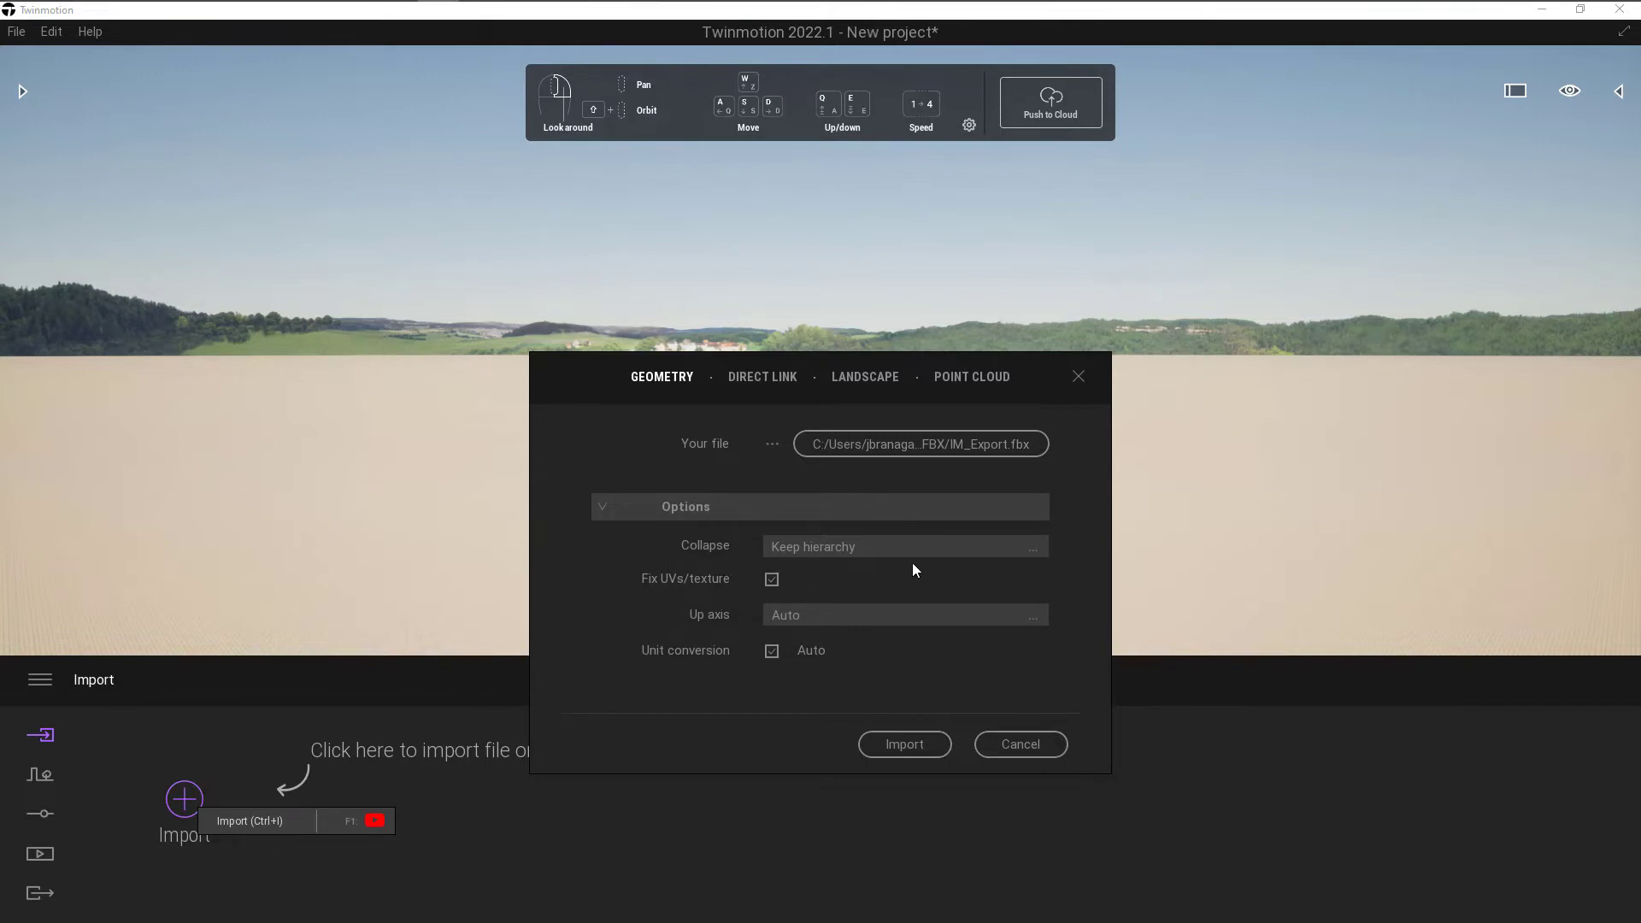
- Import IM_Export.fbx with Collapse left on Keep hierarchy
click(1032, 551)
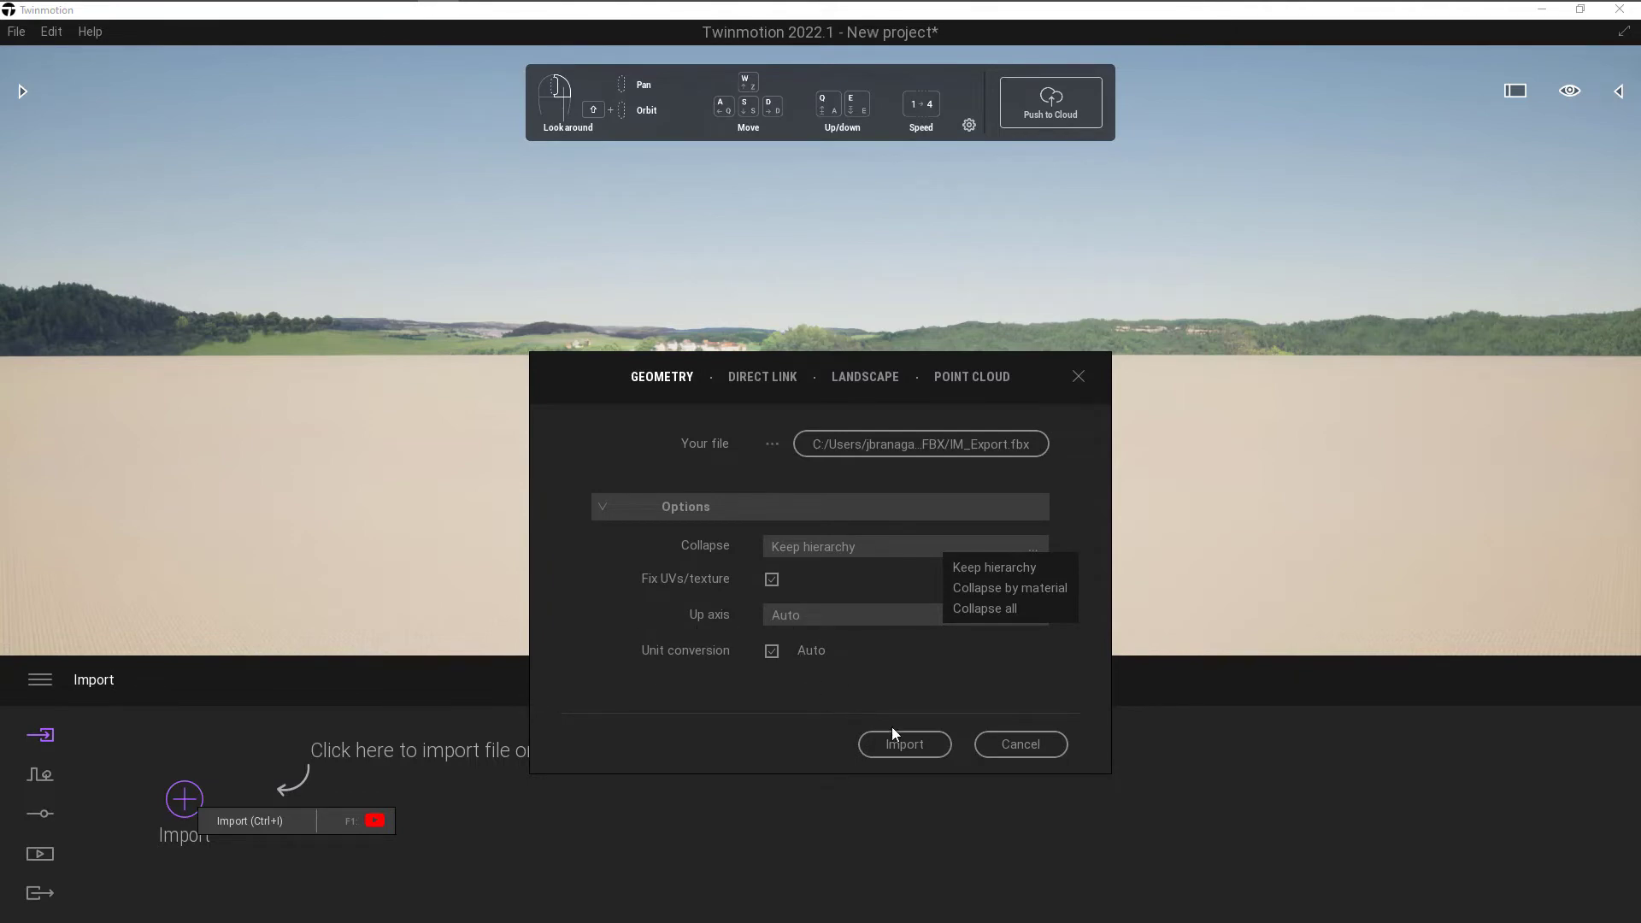
click(911, 745)
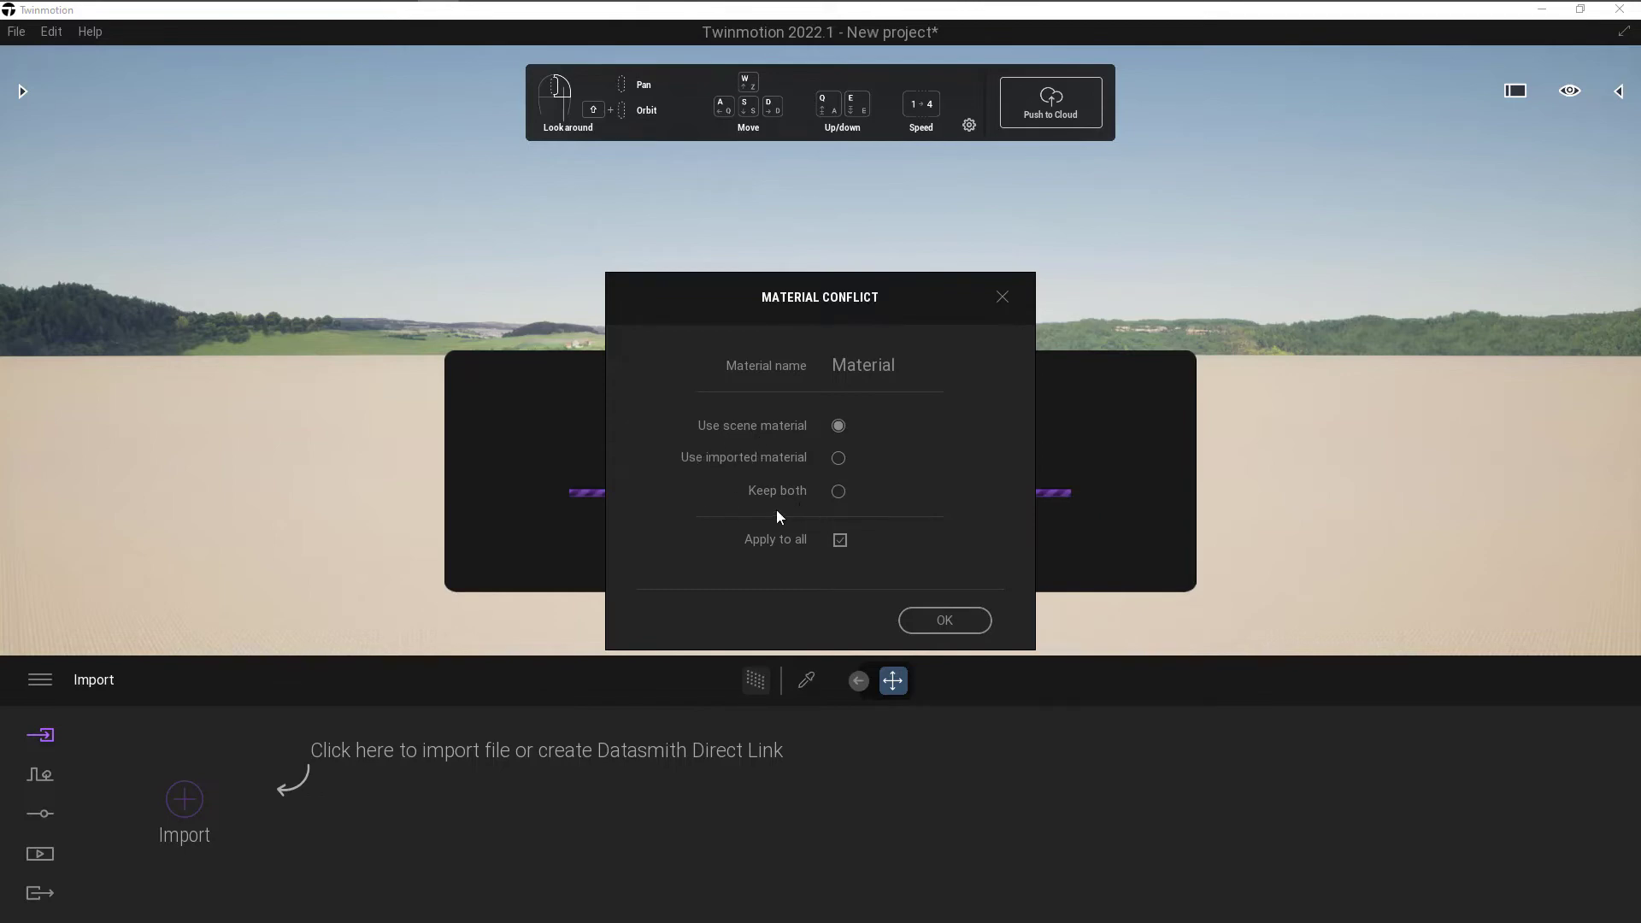
- Apply Use scene material to all material conflicts, then show the Scene graph panel
click(951, 622)
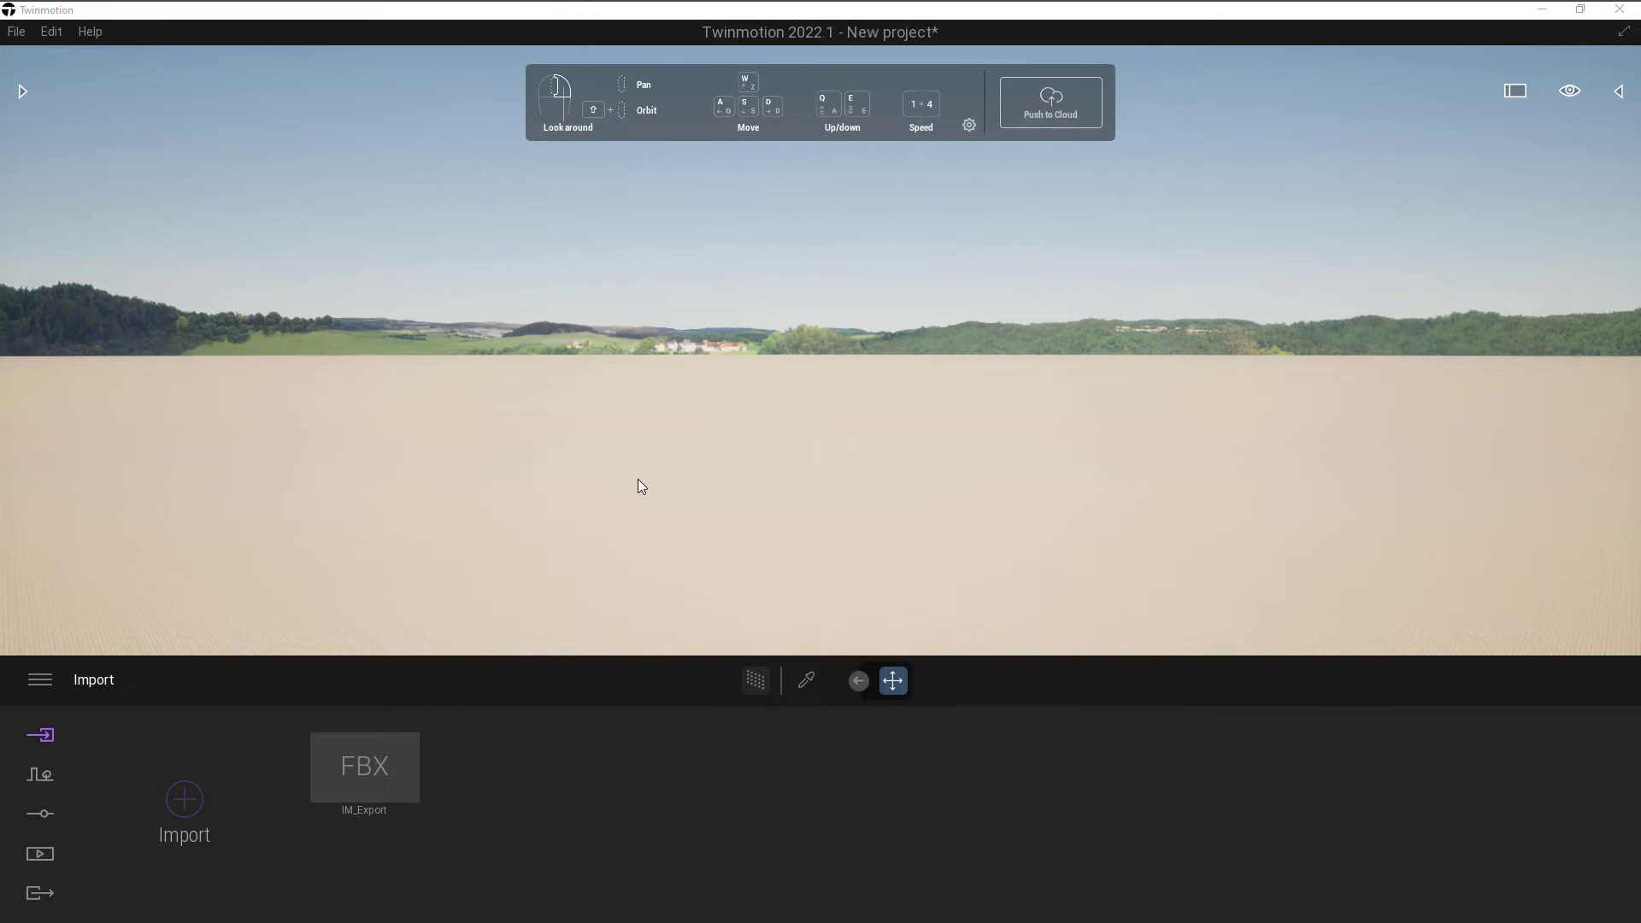
click(1620, 93)
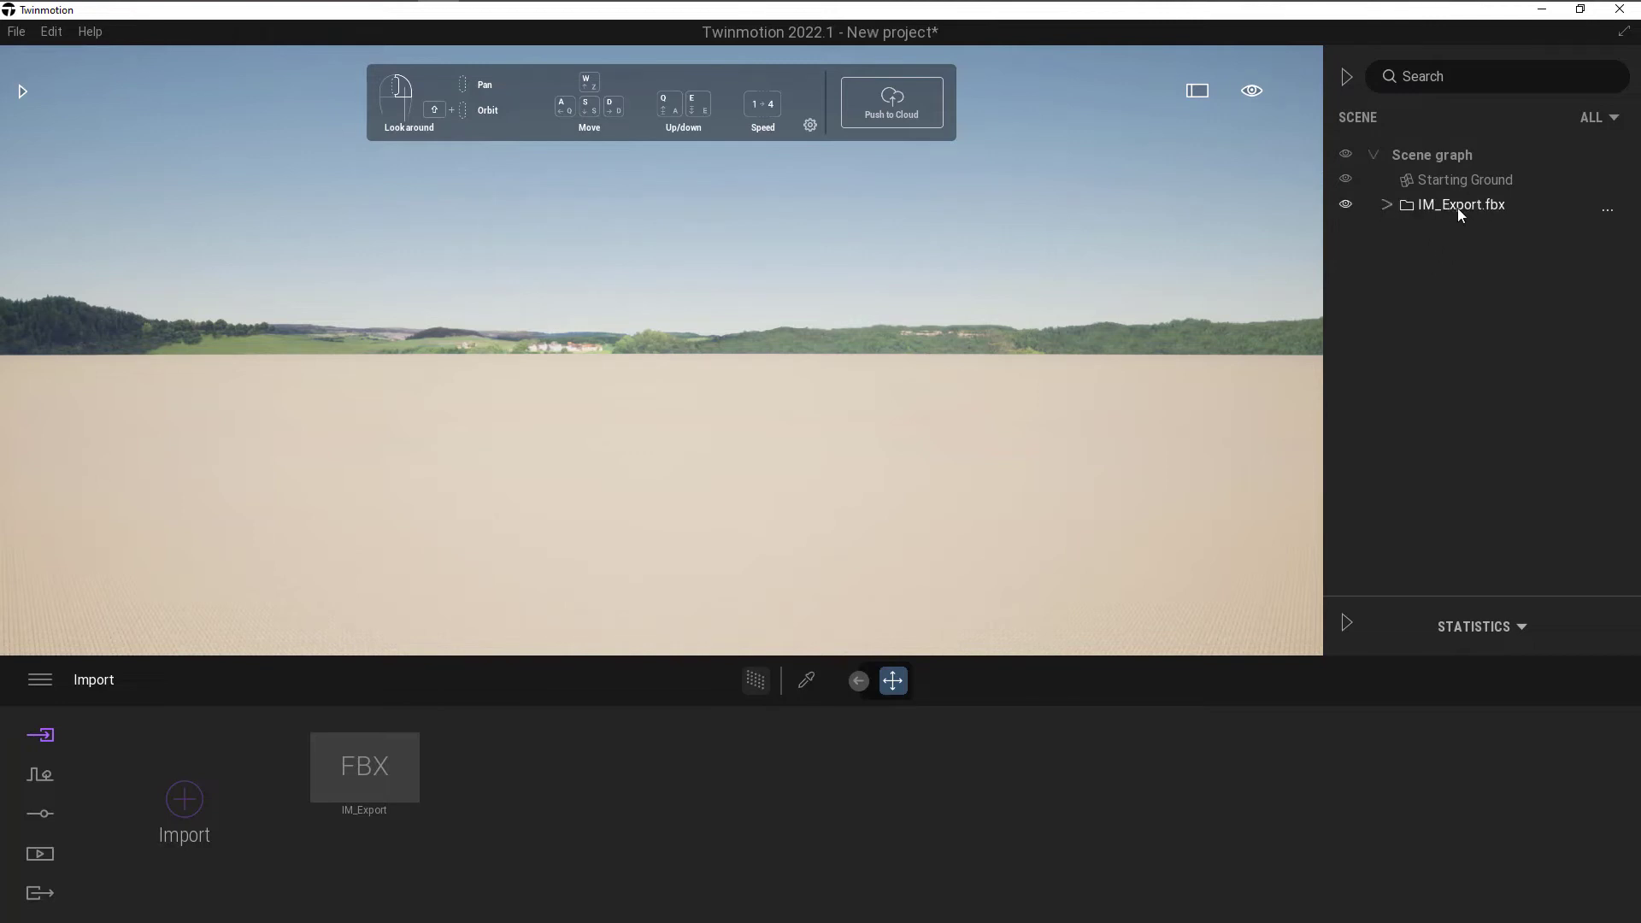
- Expand IM_Export.fbx and scroll through its Meshes groups with their Mesh 1 entries
click(1386, 205)
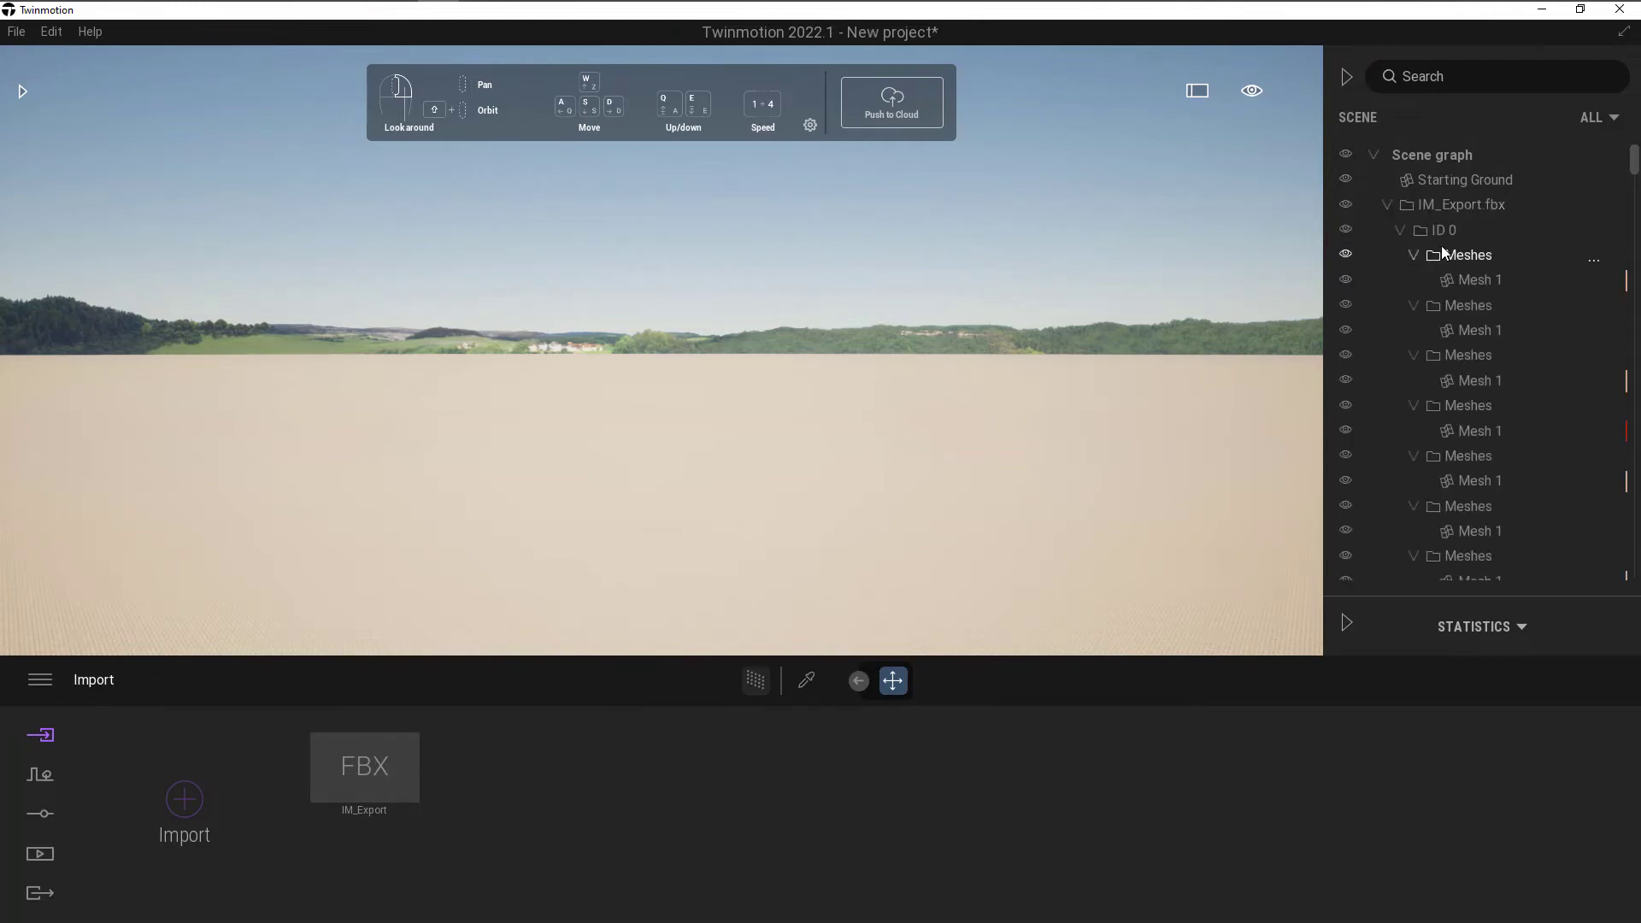
scroll(1477, 399, down, 5)
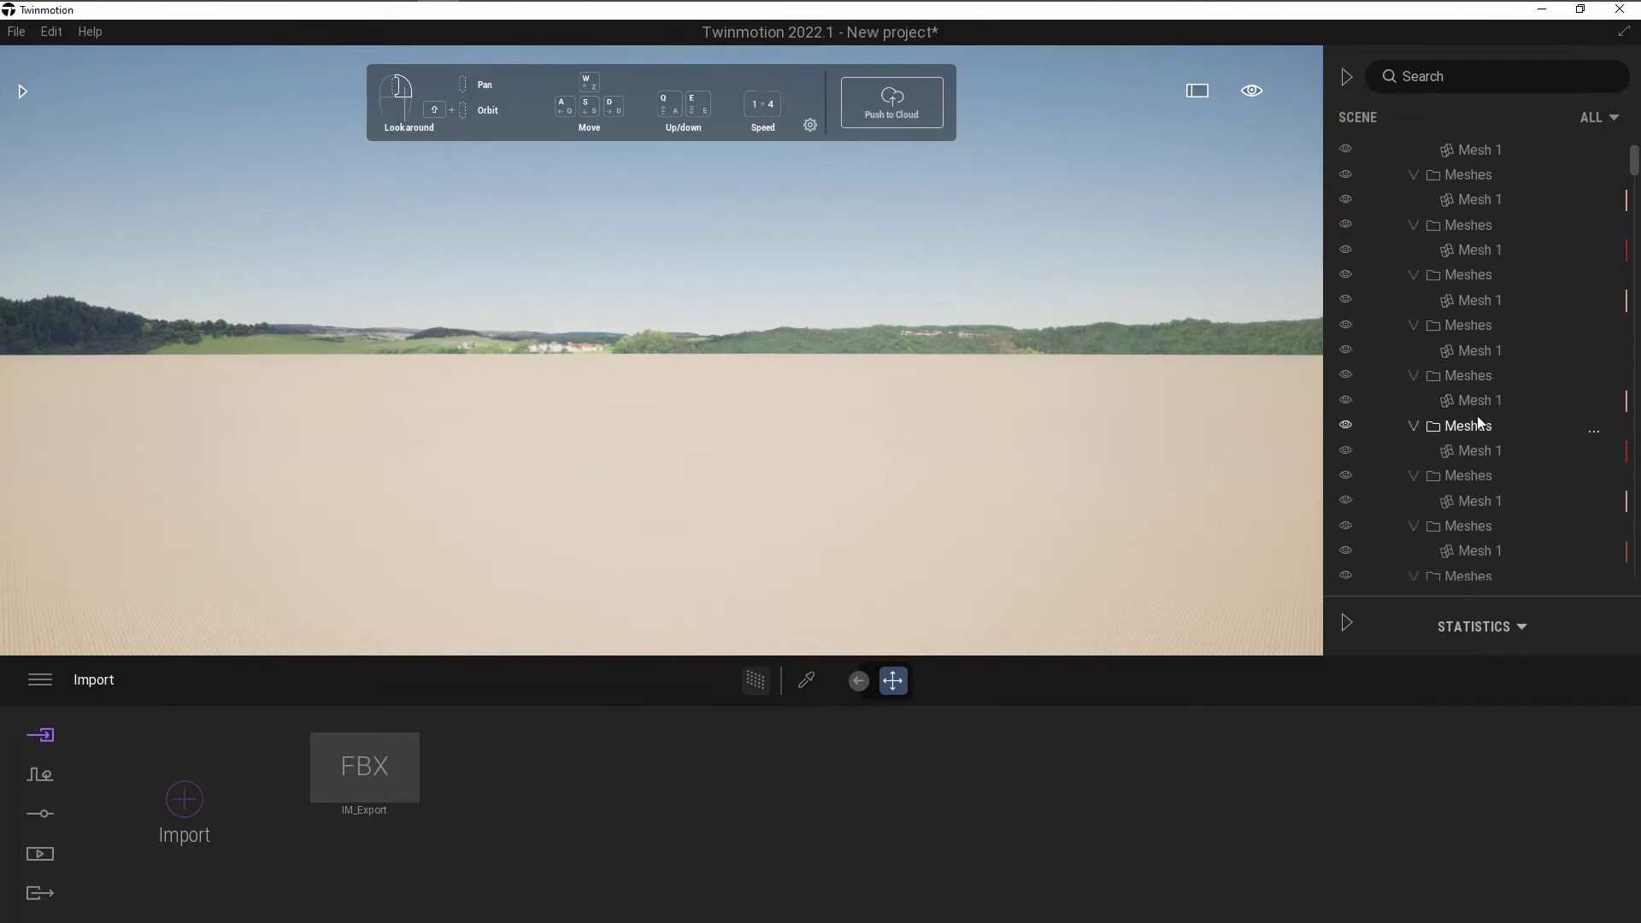
scroll(1477, 415, down, 3)
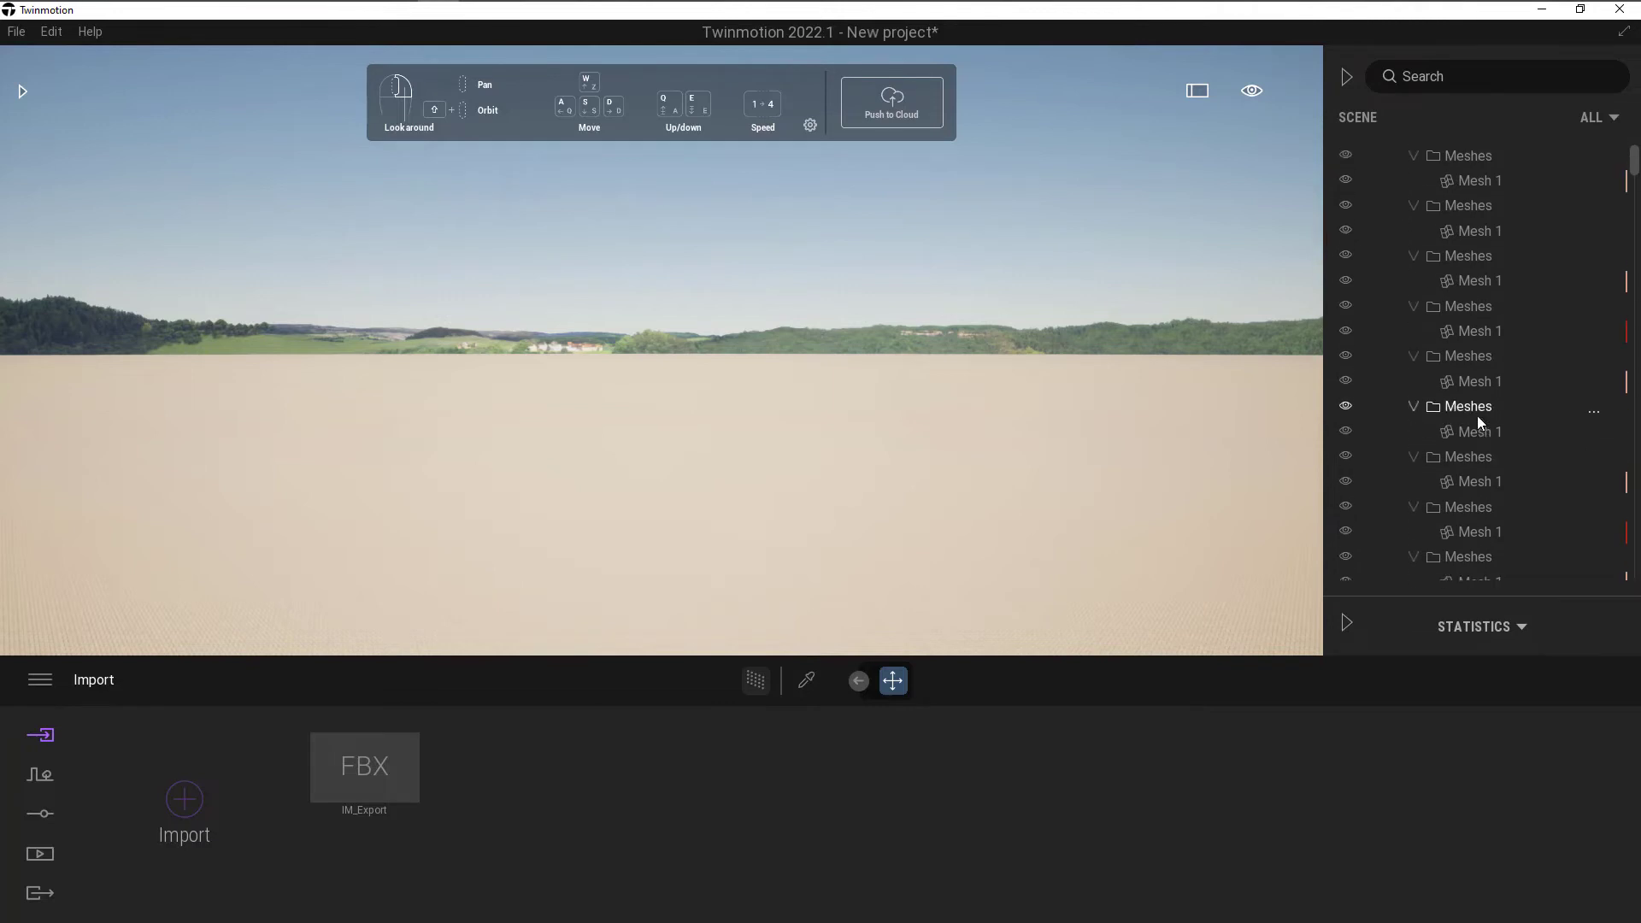
- Zoom to selection on a Mesh 1 tree entry to frame the forest and river
right_click(1474, 282)
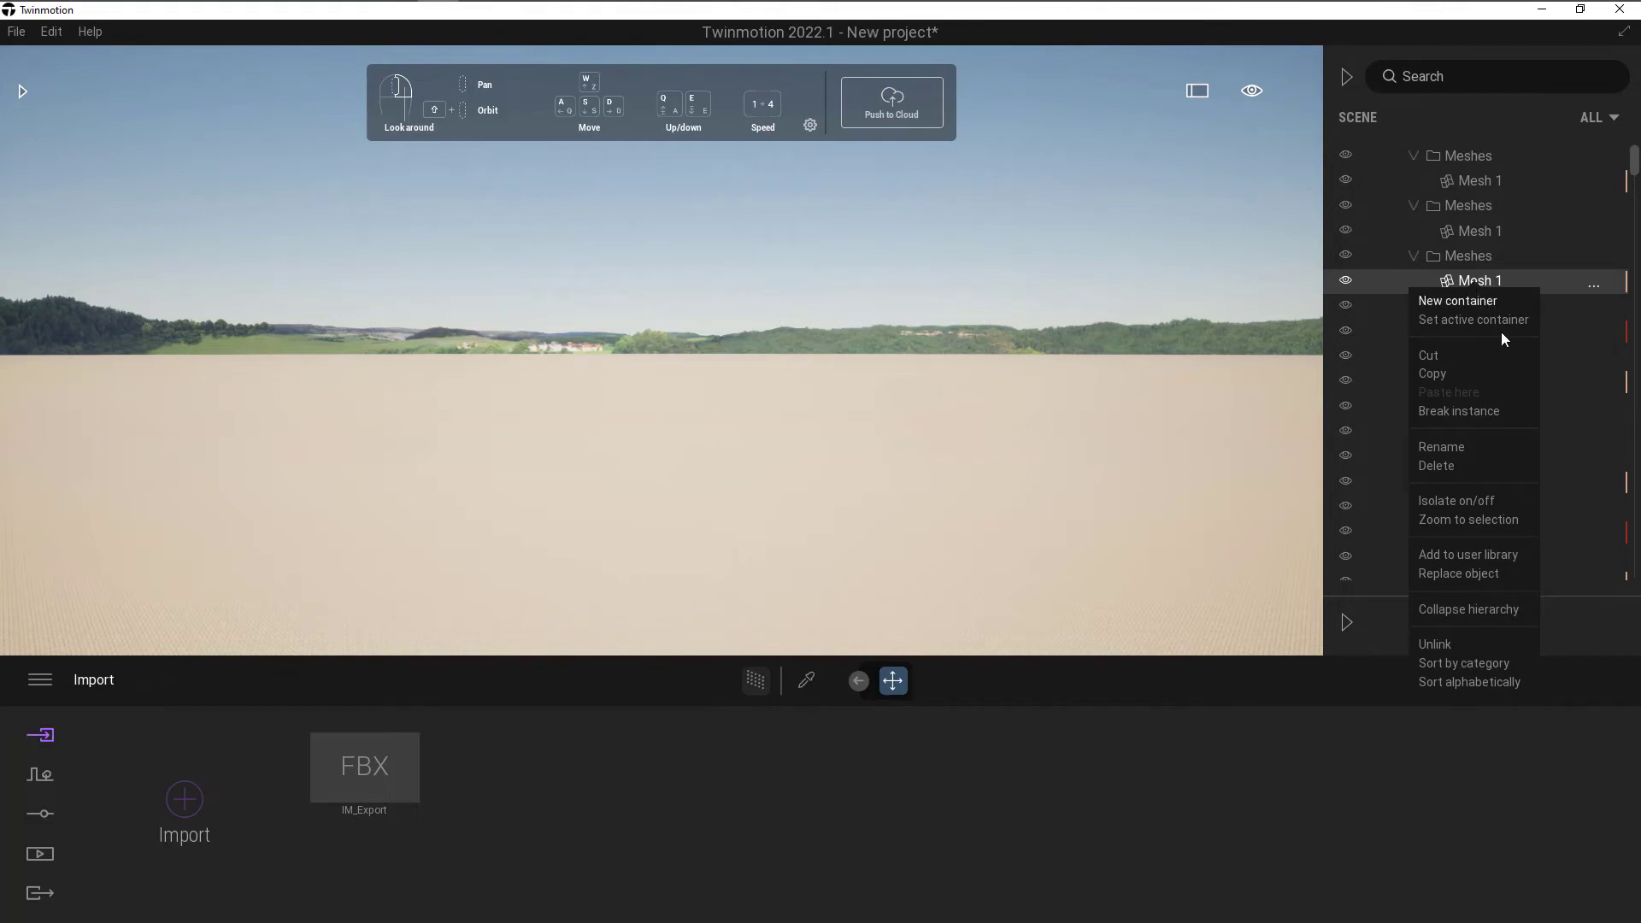
click(1496, 521)
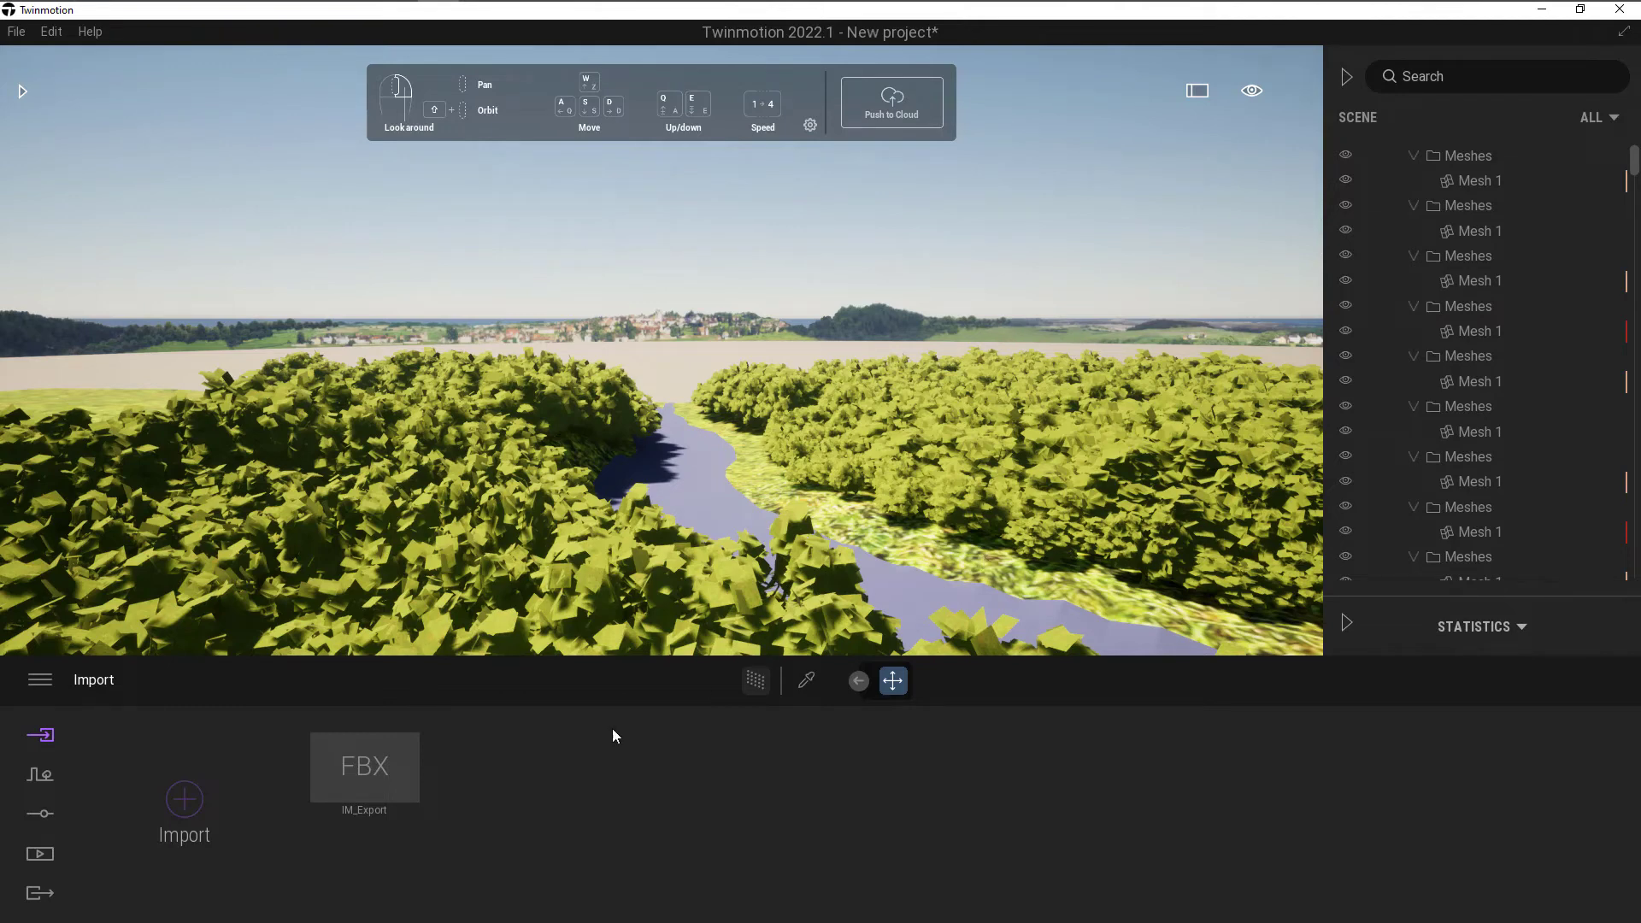
- Select the IM_Export FBX item in the Import panel to show its import options
click(377, 776)
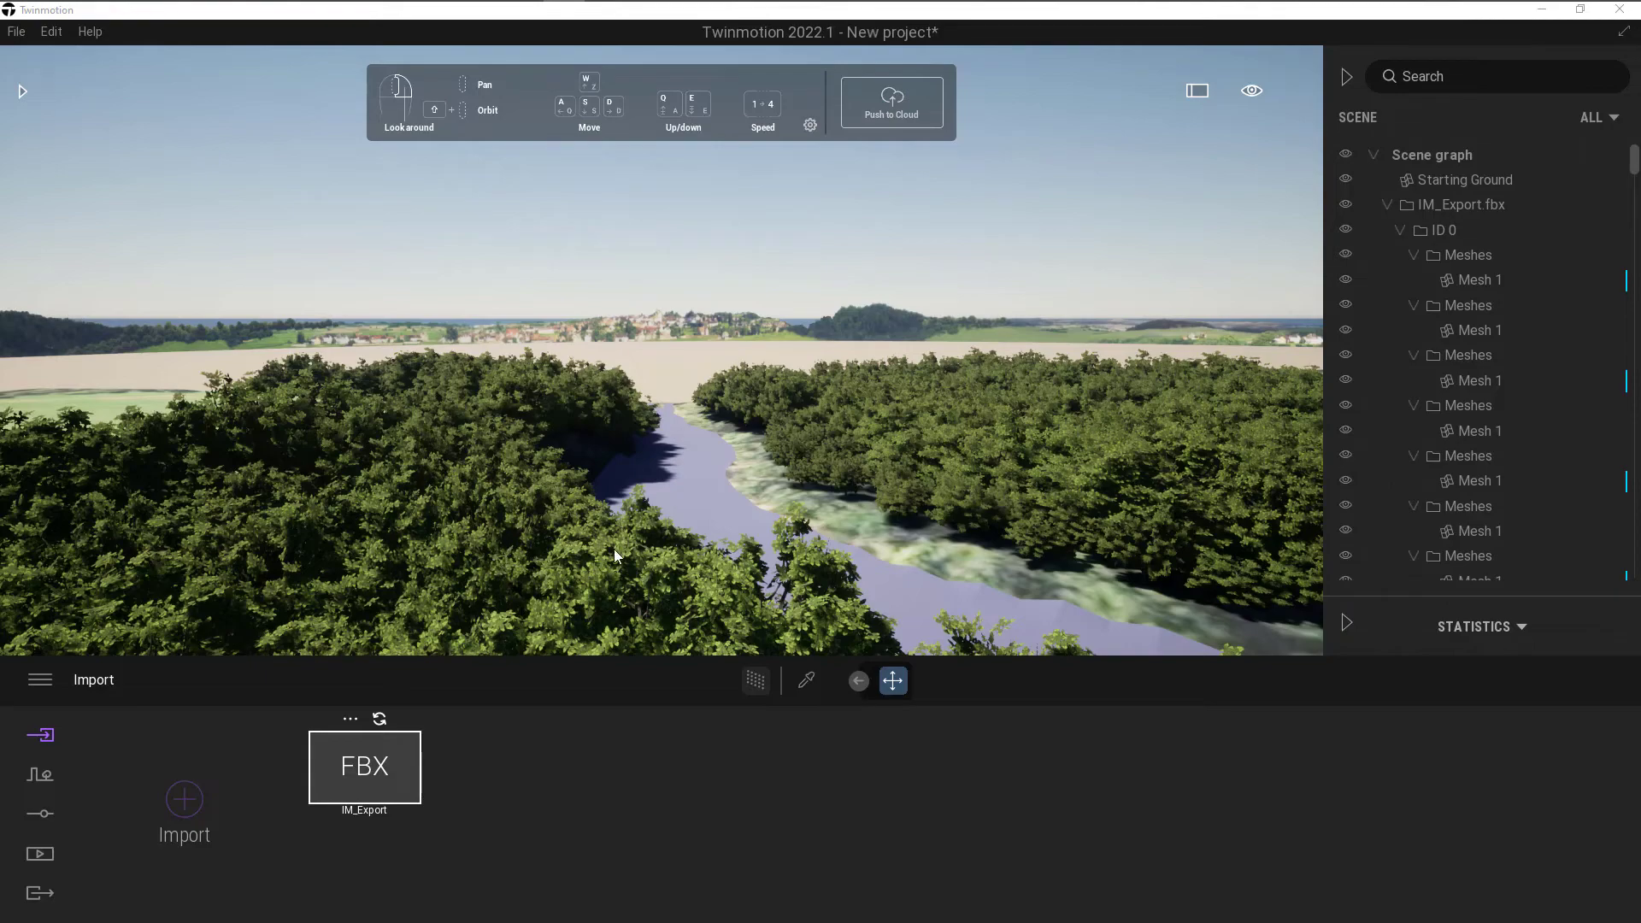
- Fly through the forest and rise above the bushes until the road bridge over the river is visible
scroll(614, 548, up, 10)
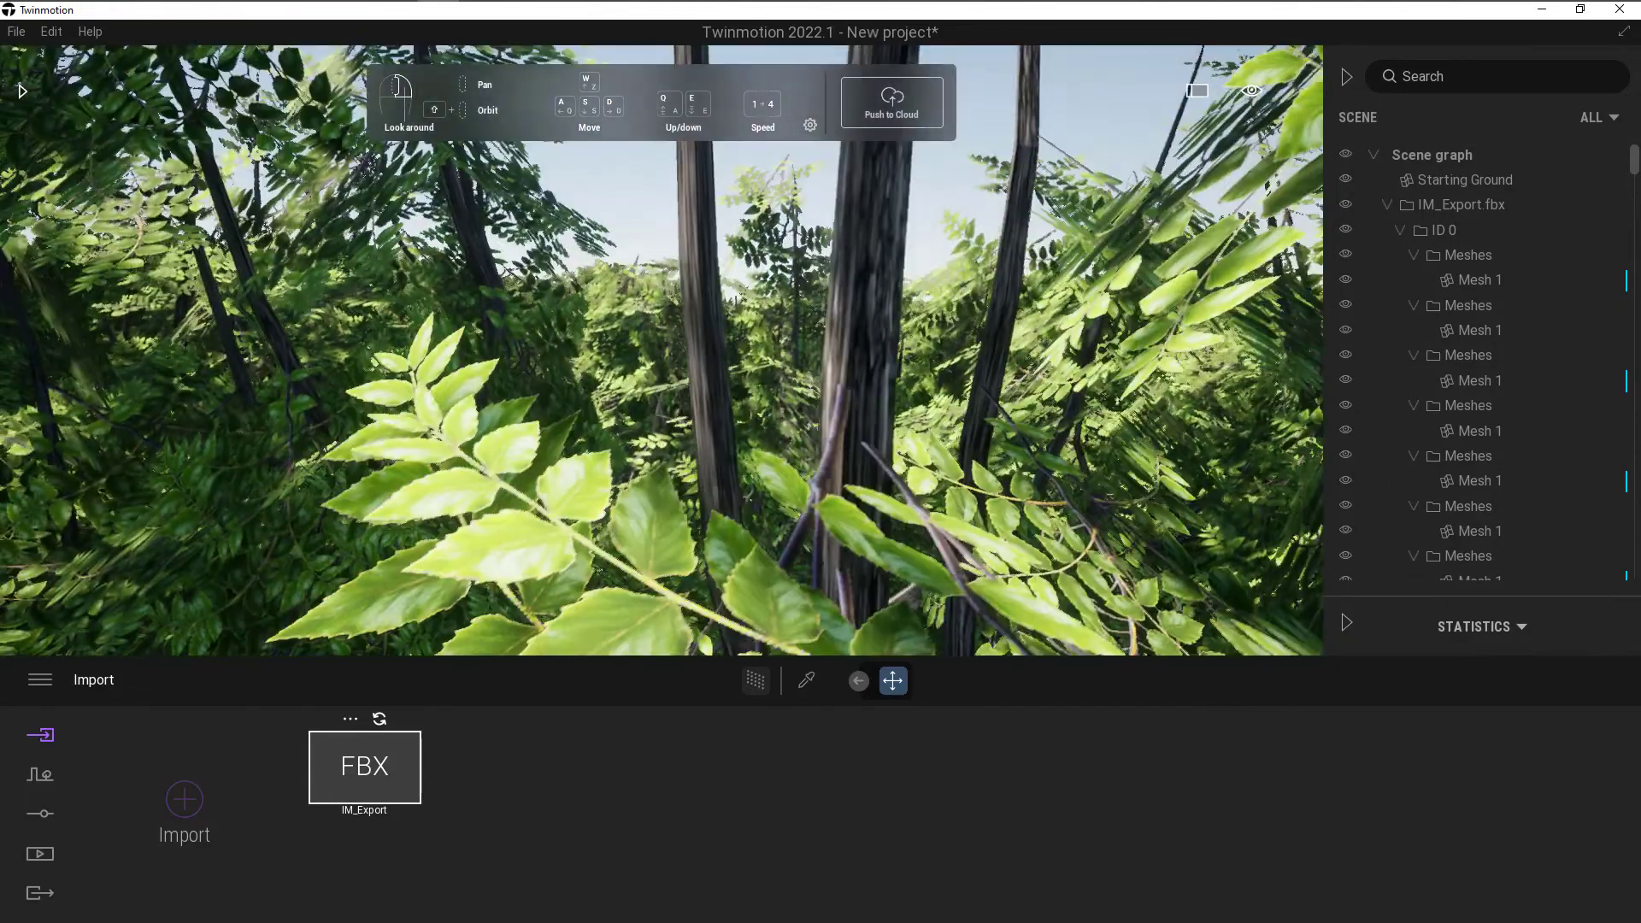
drag(503, 533, 503, 533)
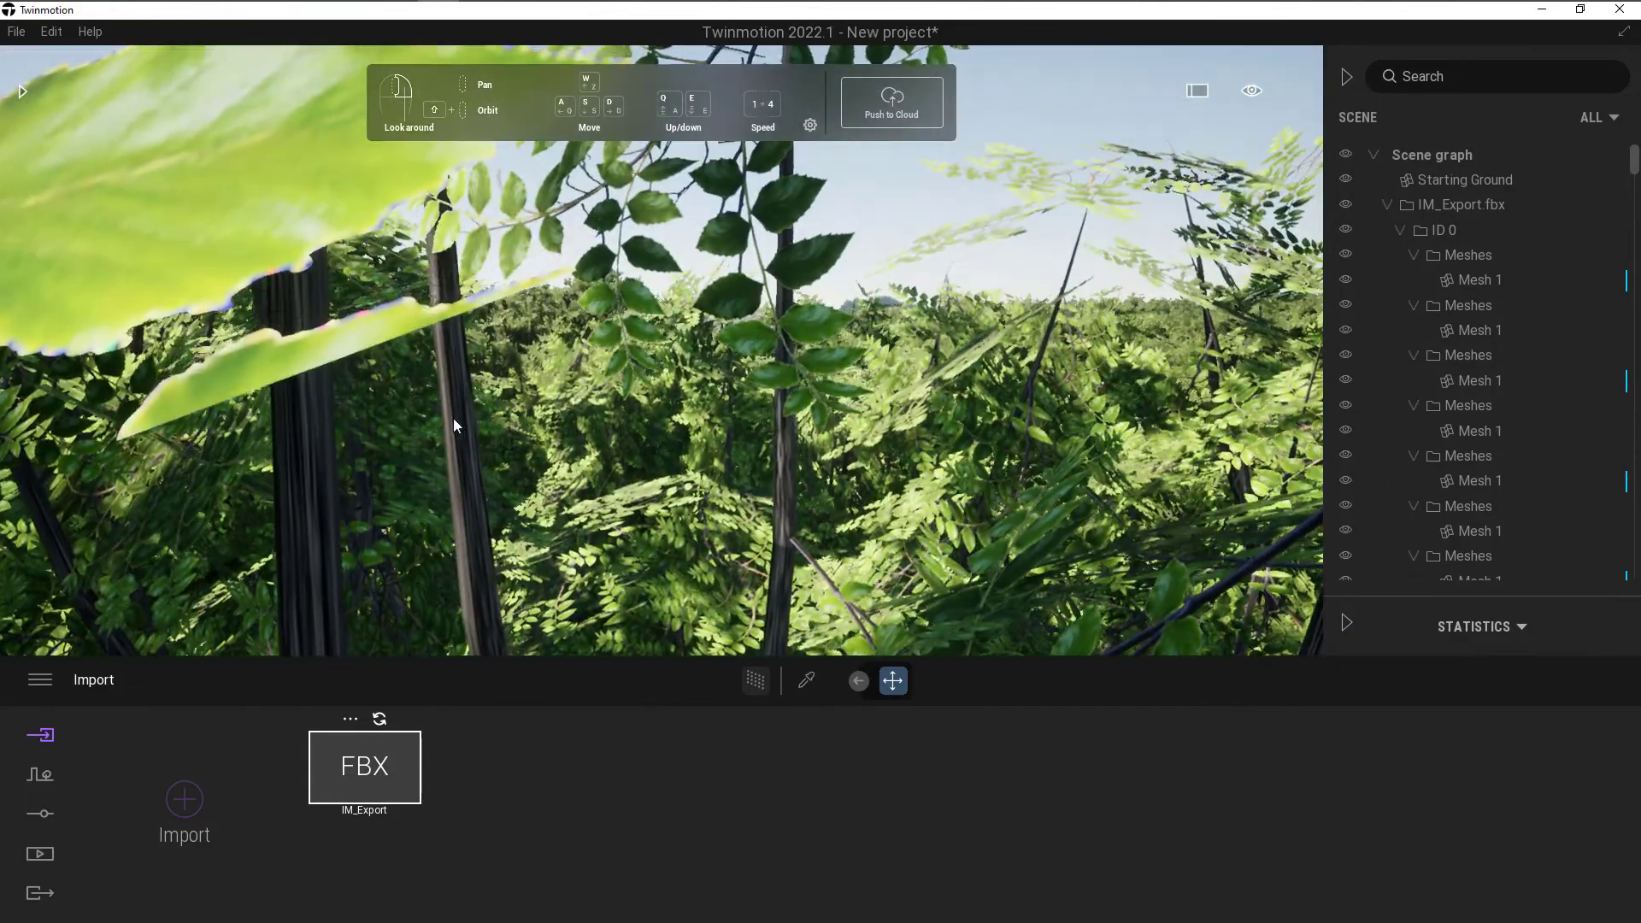
scroll(931, 433, up, 5)
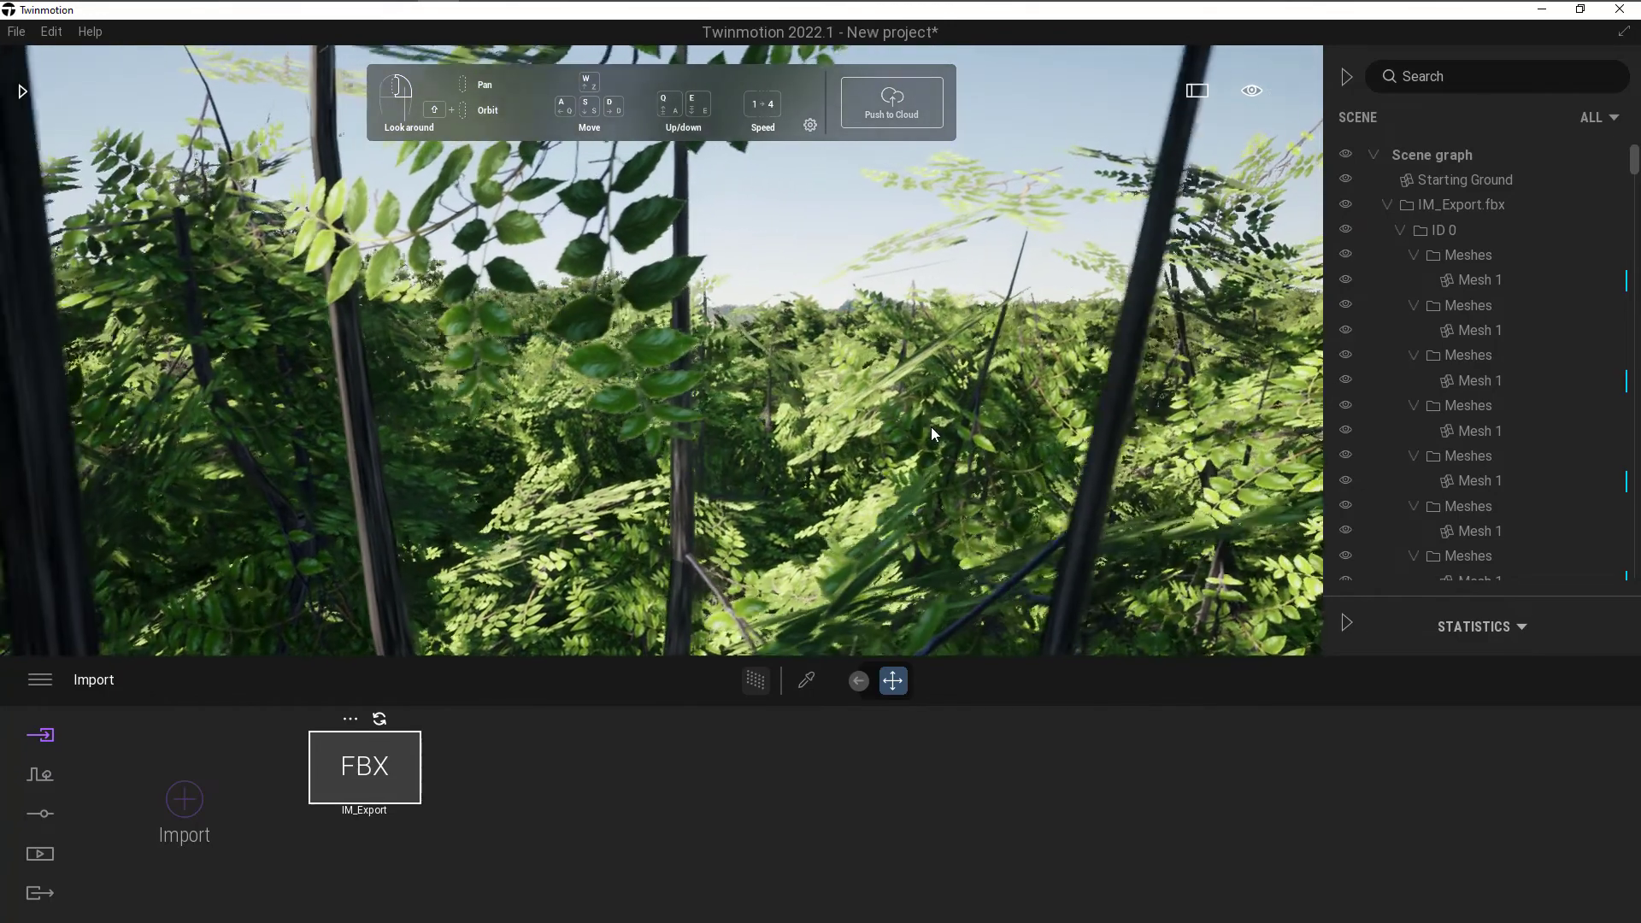
scroll(932, 434, up, 8)
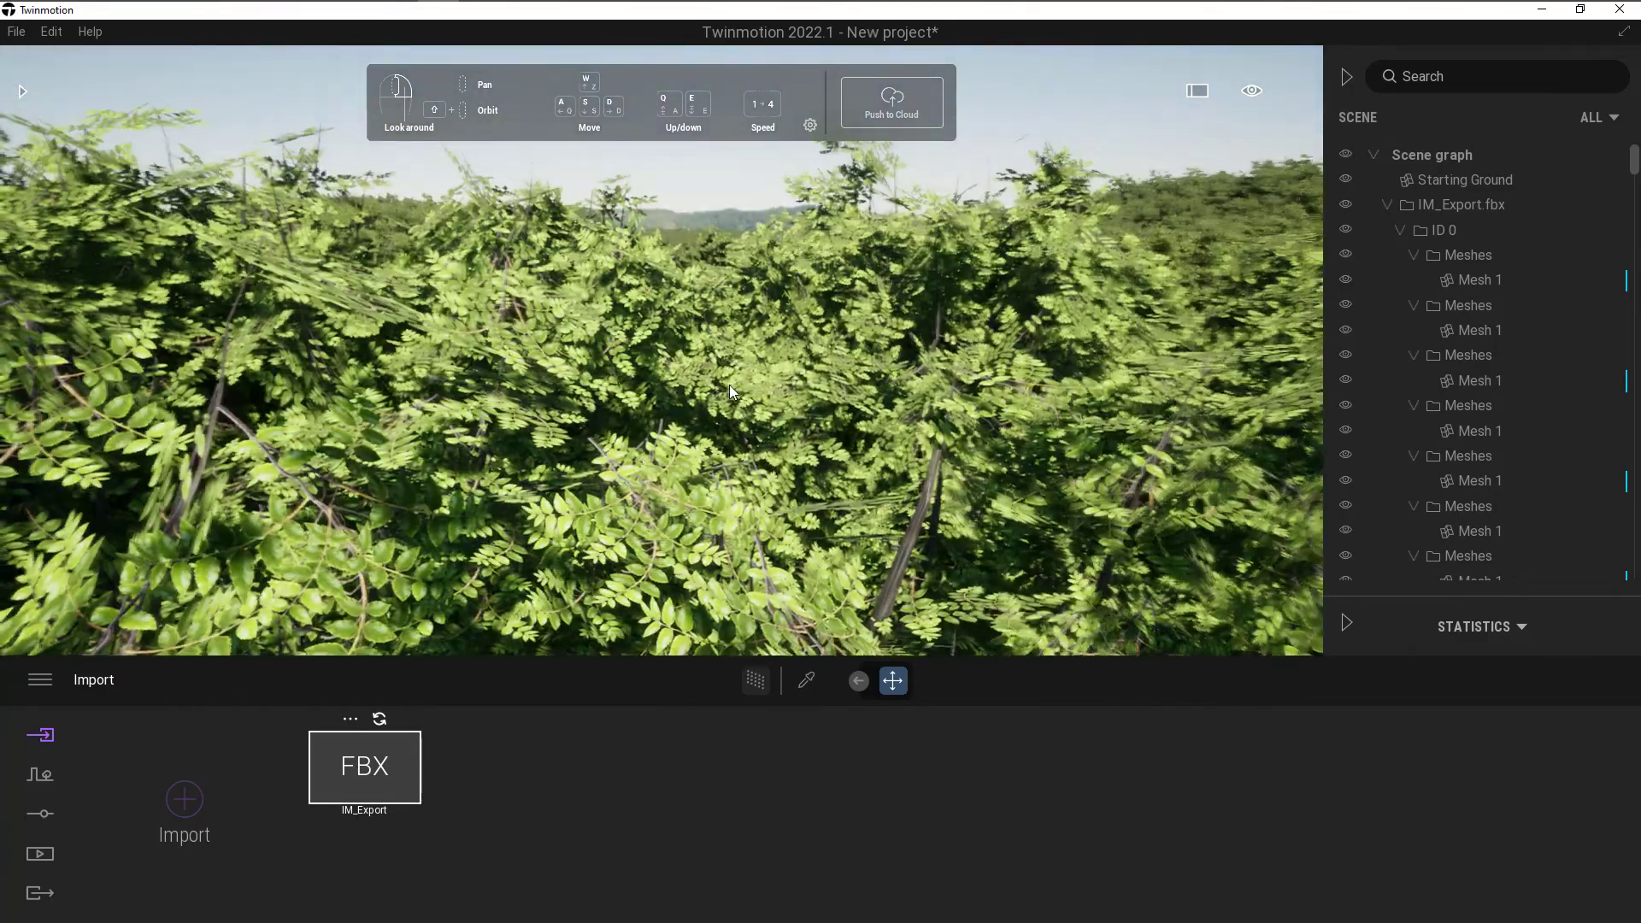
middle_drag(730, 385, 678, 279)
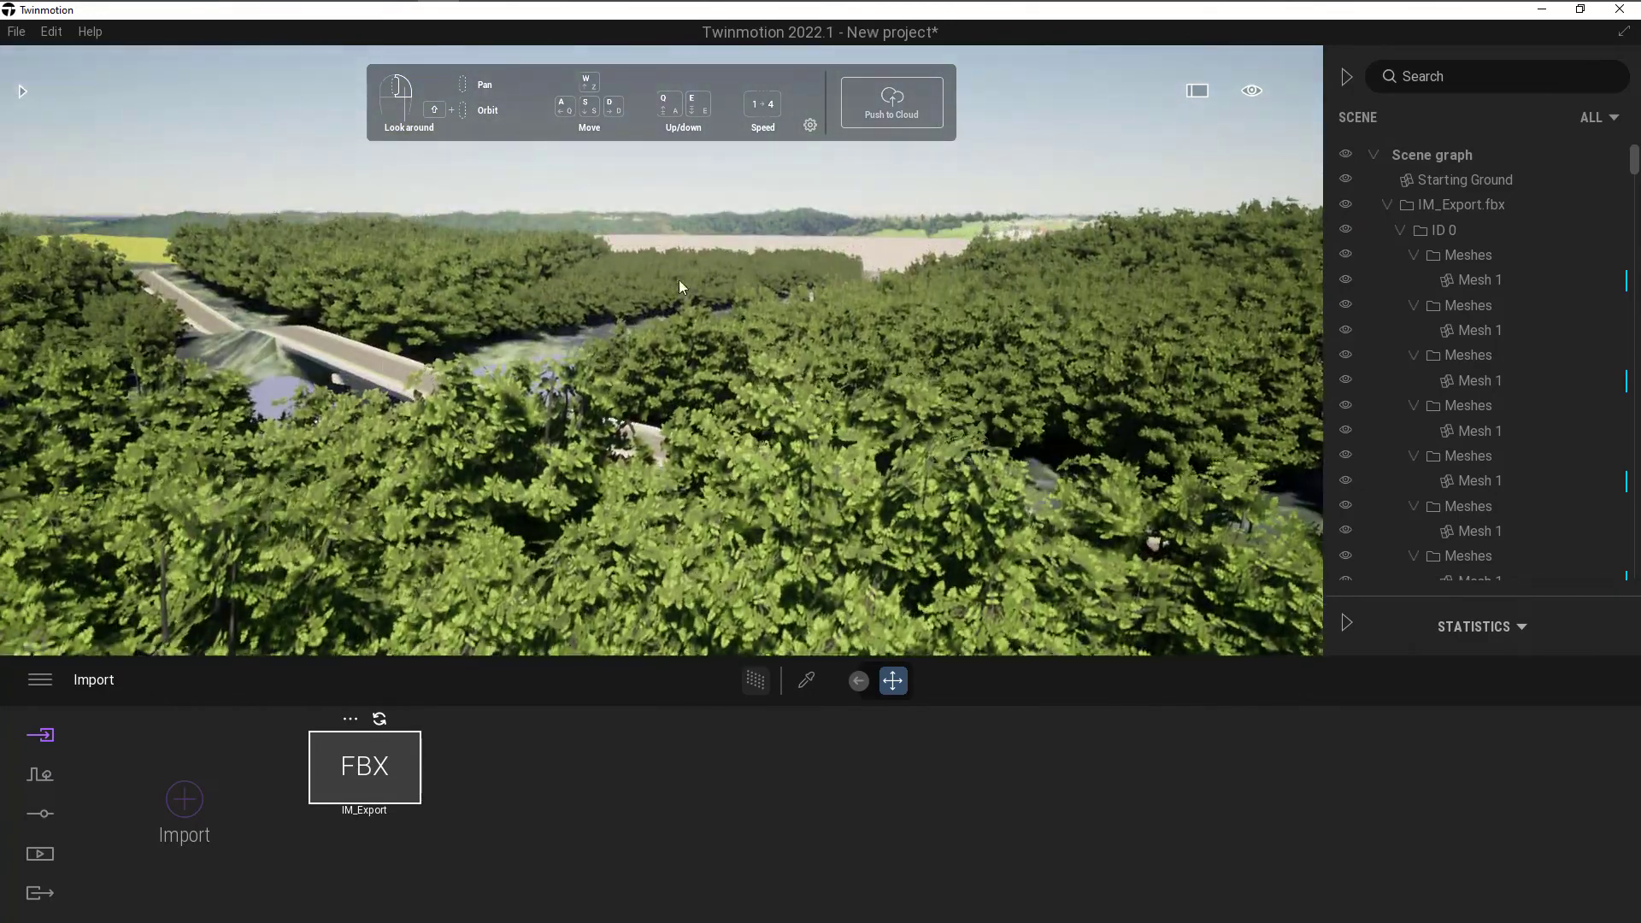
scroll(364, 359, up, 5)
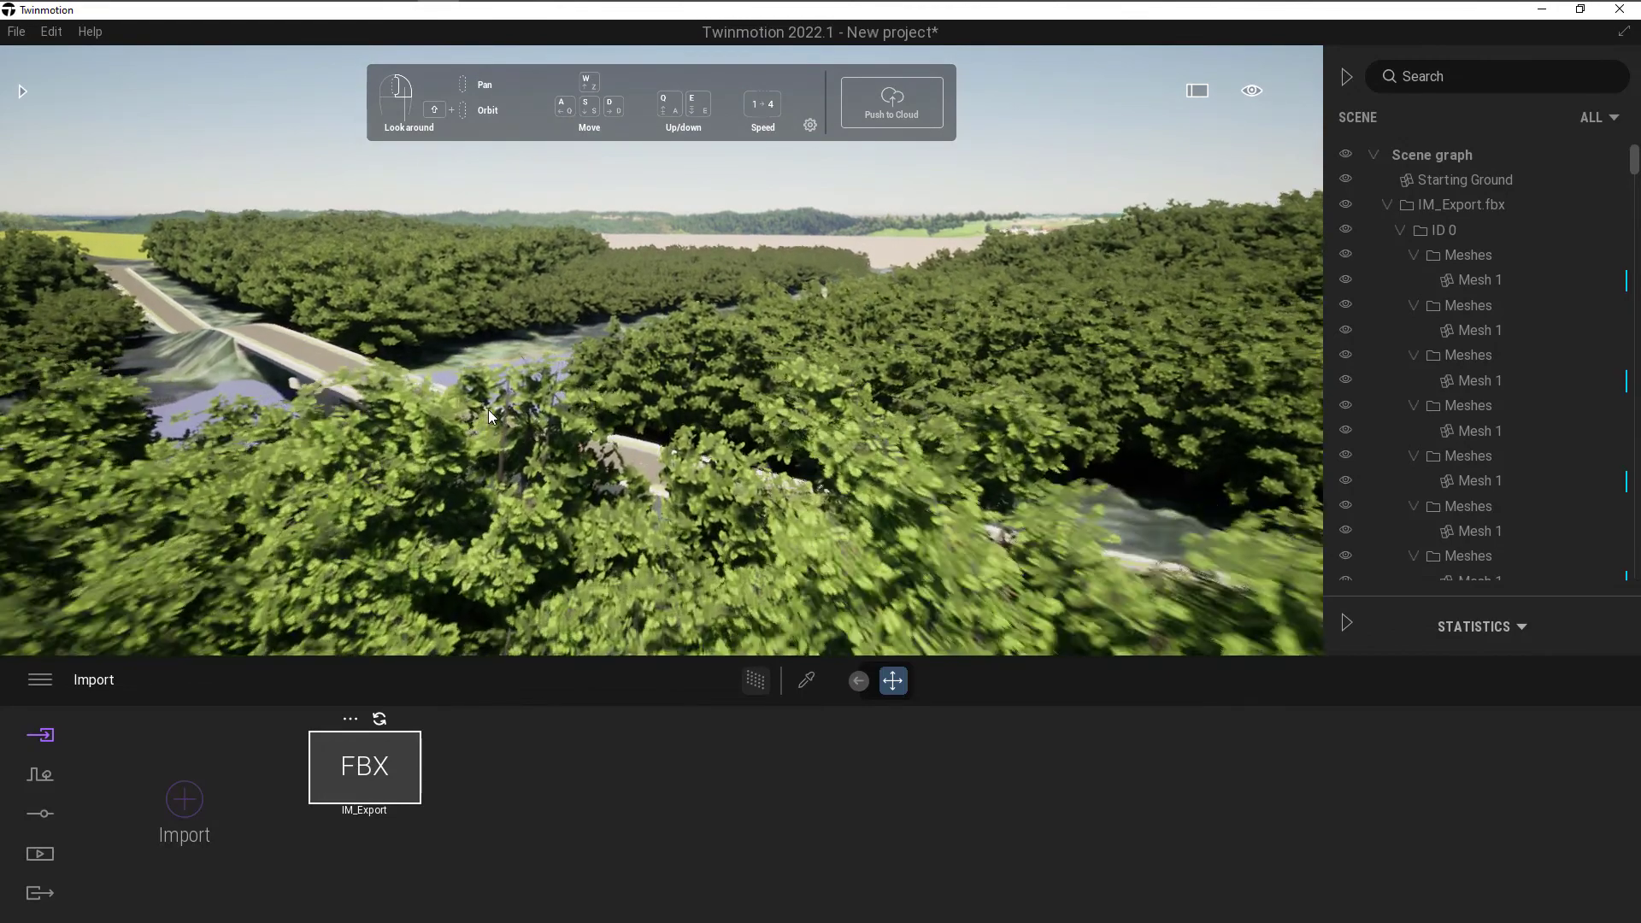
scroll(489, 408, up, 6)
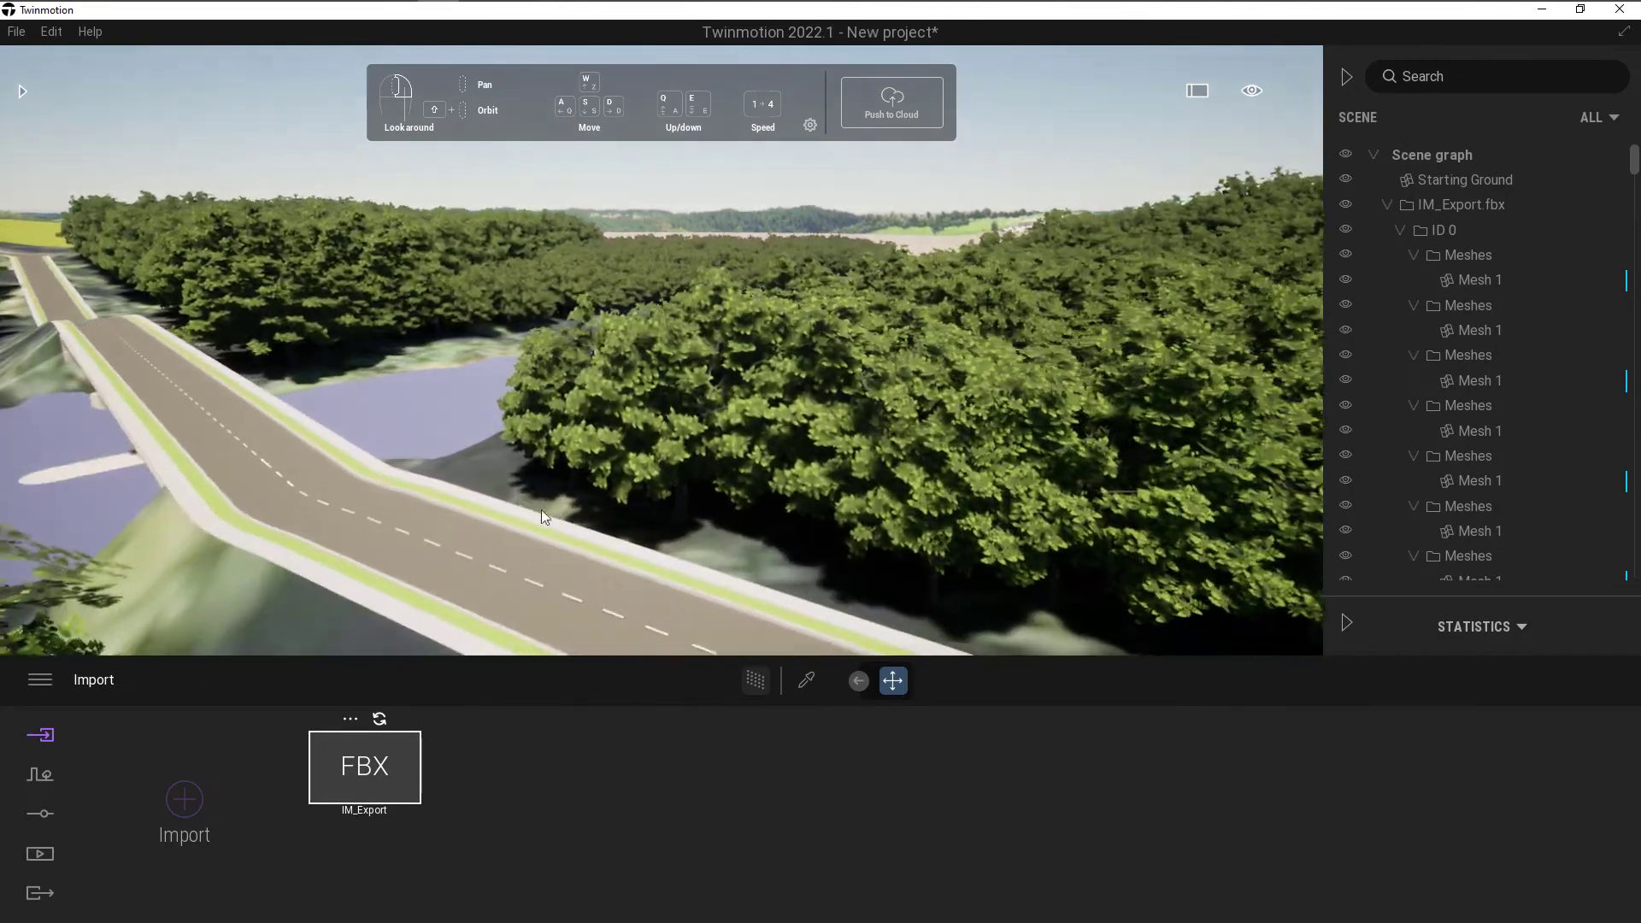
scroll(541, 510, down, 5)
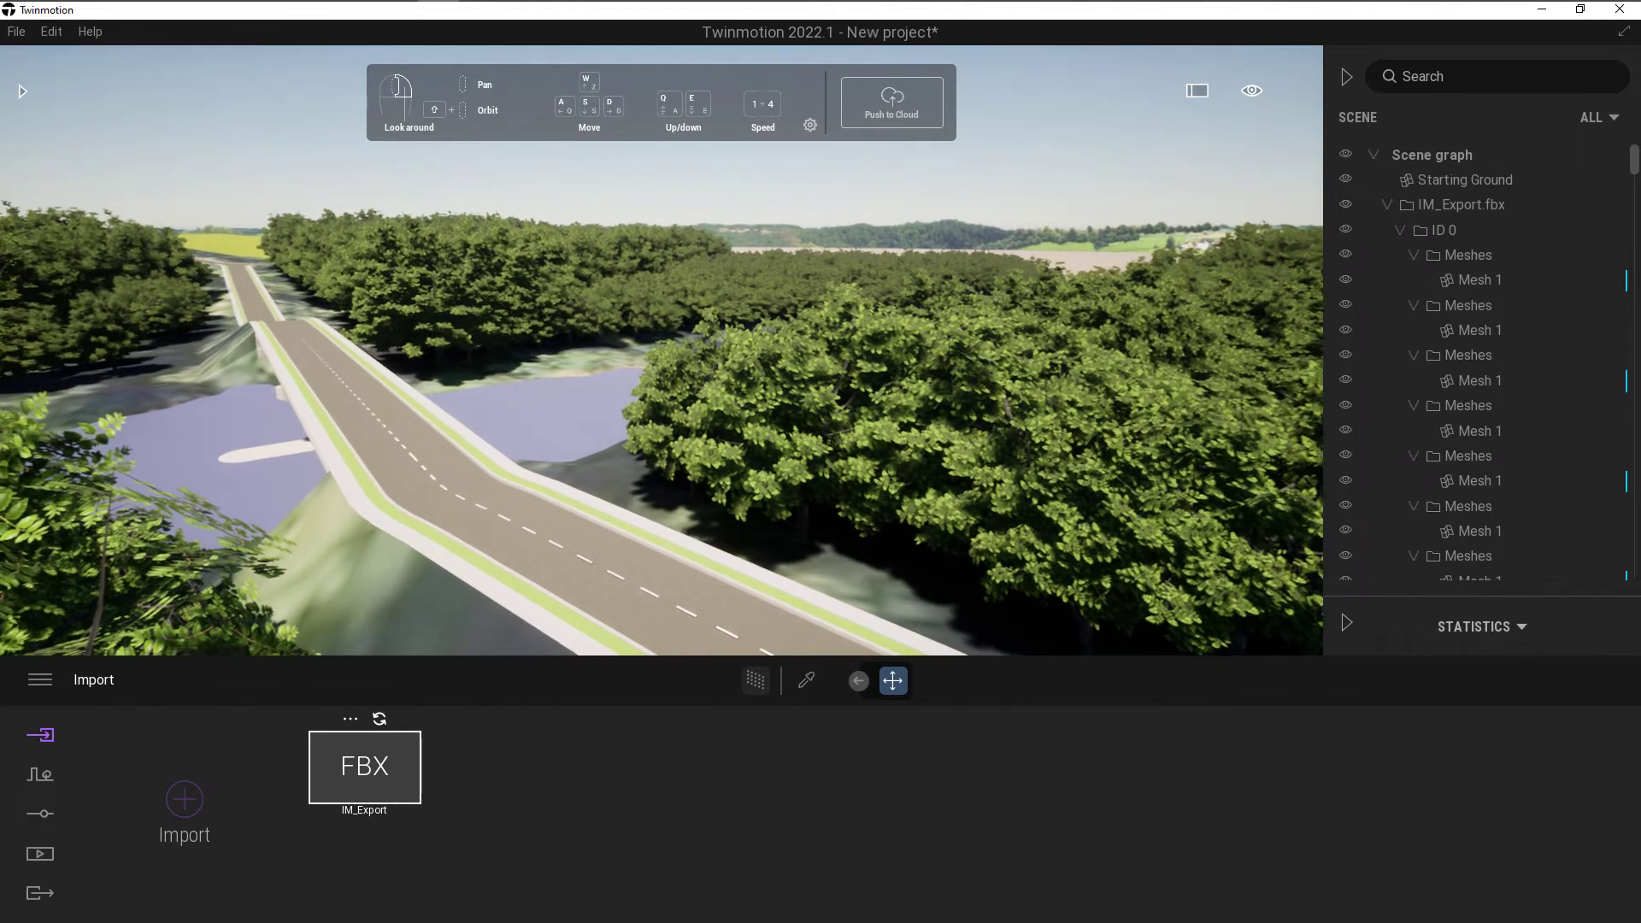
drag(564, 530, 525, 531)
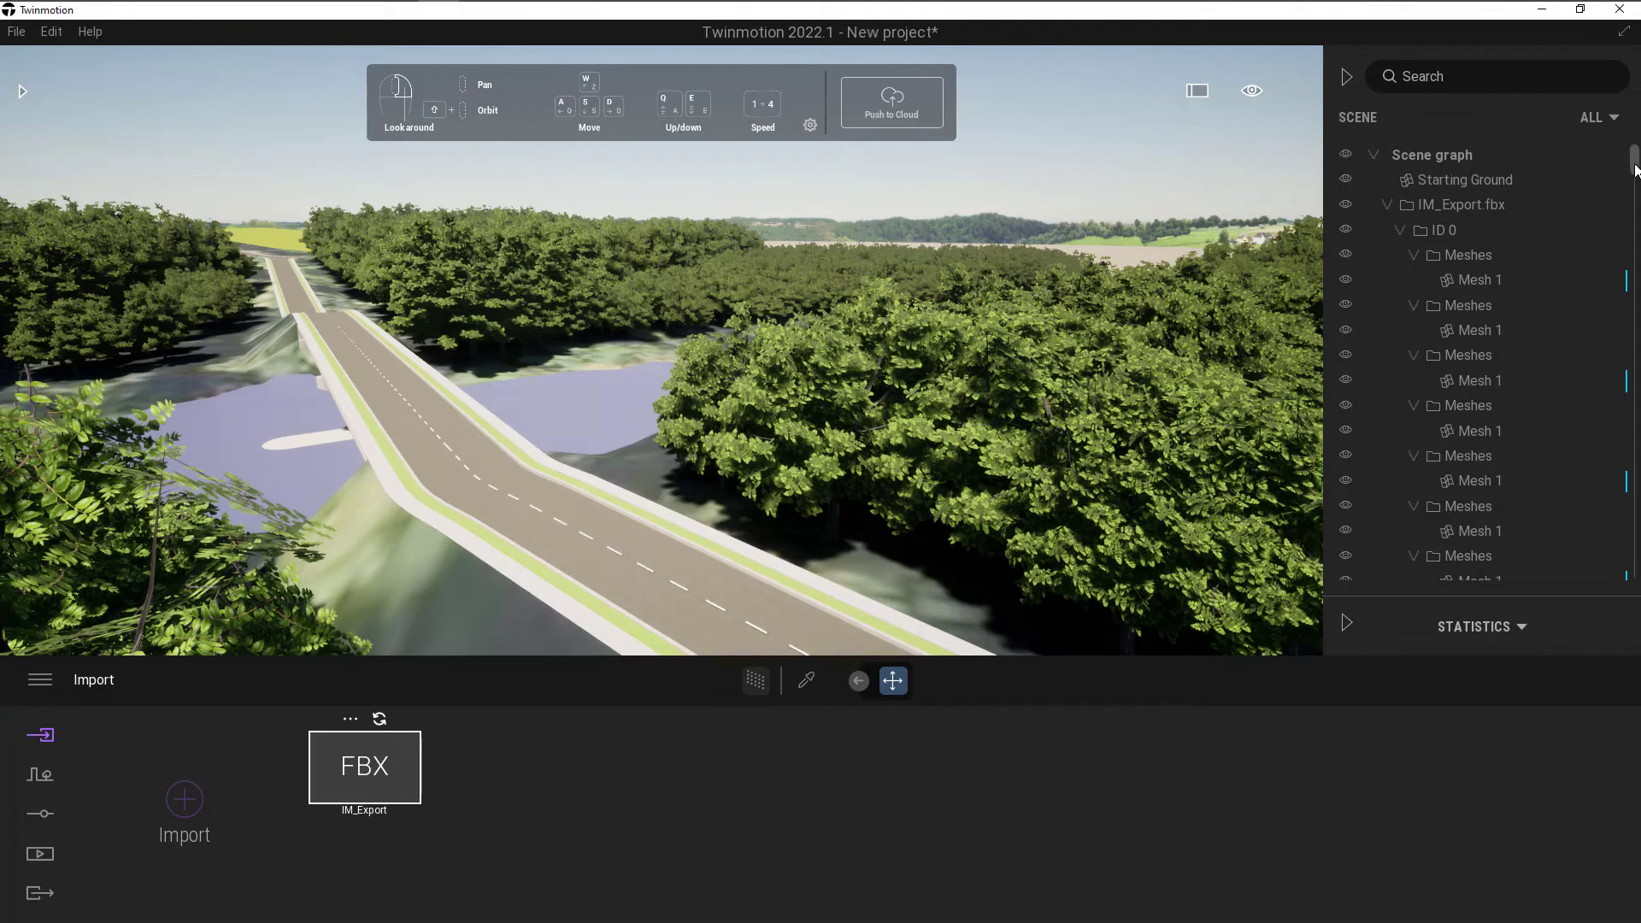
- Zoom the viewport out and back in over the scene now holding only Starting Ground
scroll(1635, 170, down, 3)
scroll(1453, 197, up, 3)
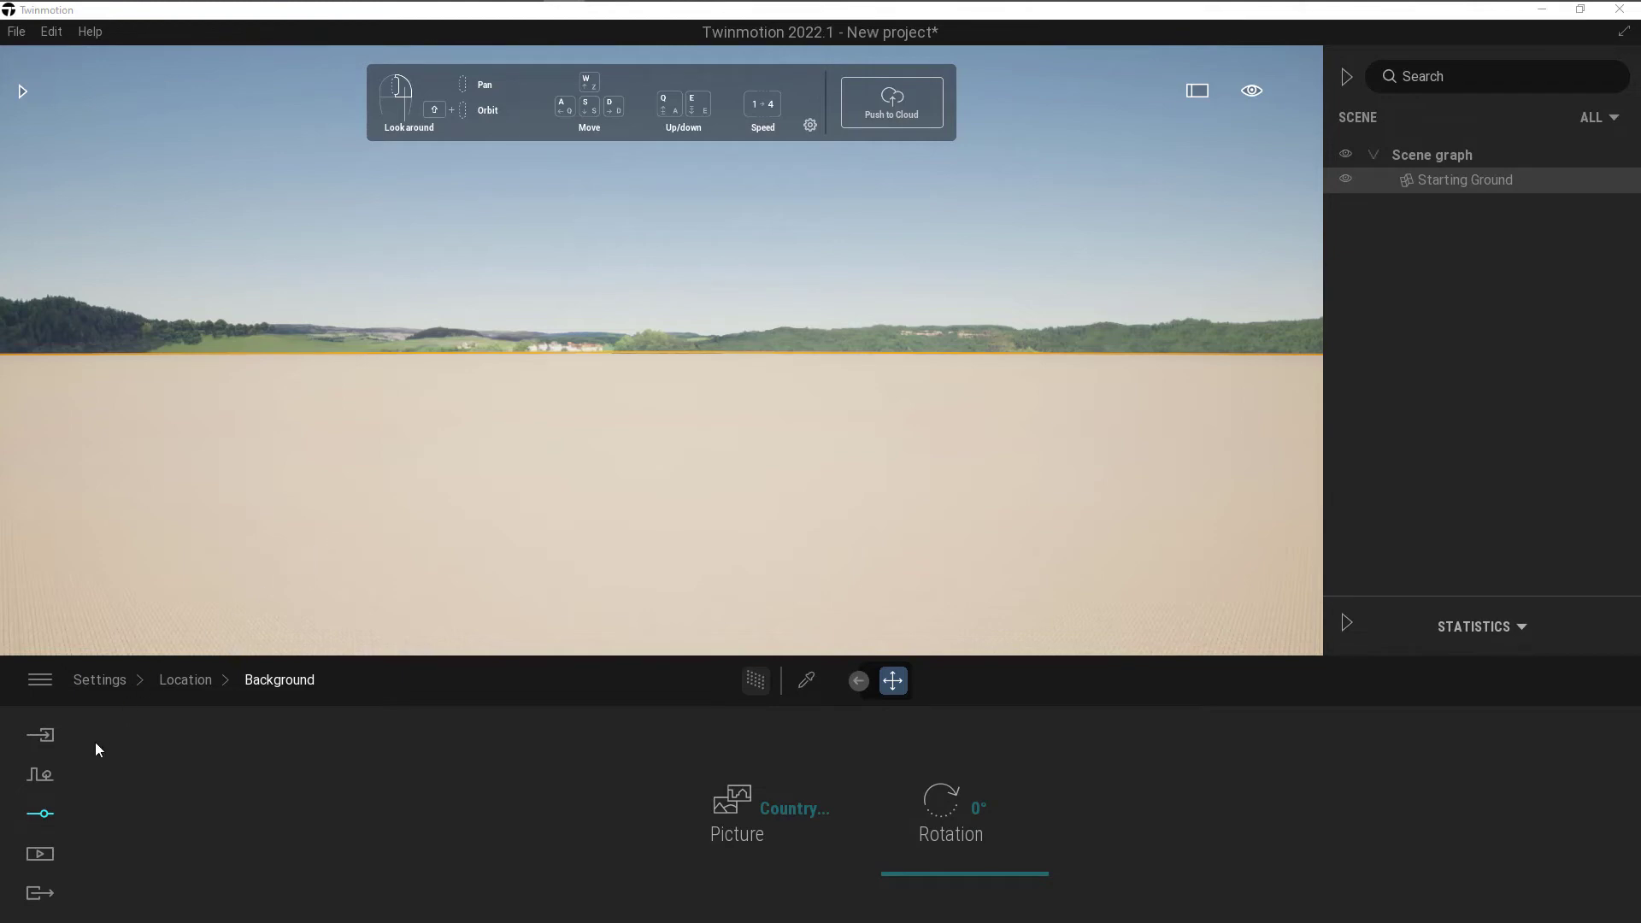
- Choose ground.fbx from Twin Motion IP > Individual FBX as the geometry file to import
click(47, 735)
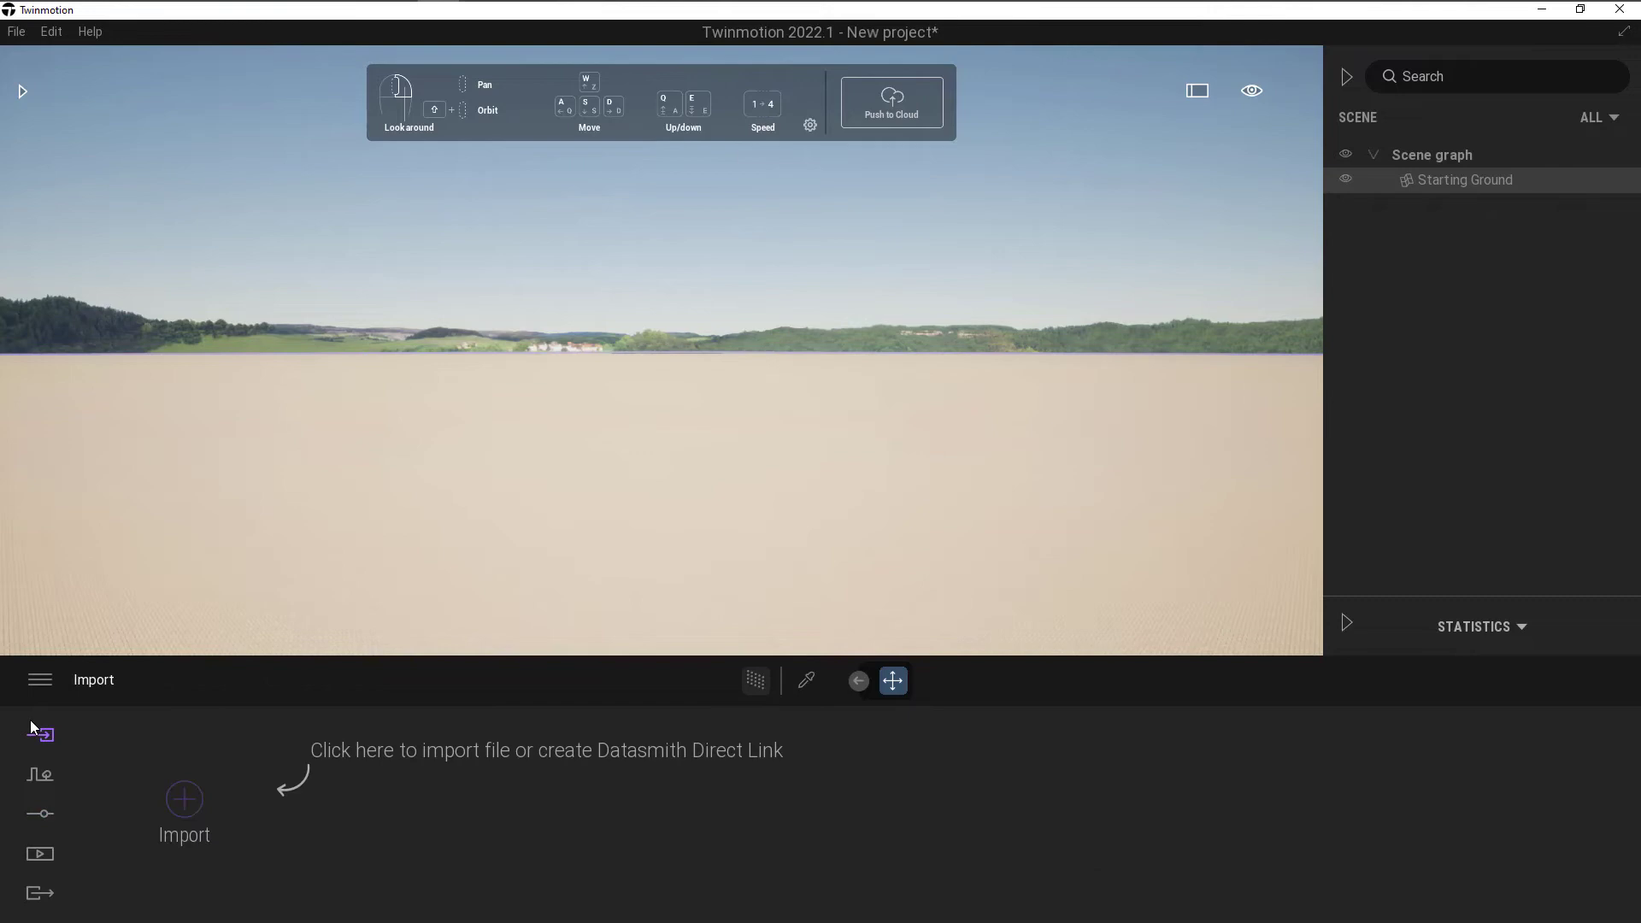
click(181, 802)
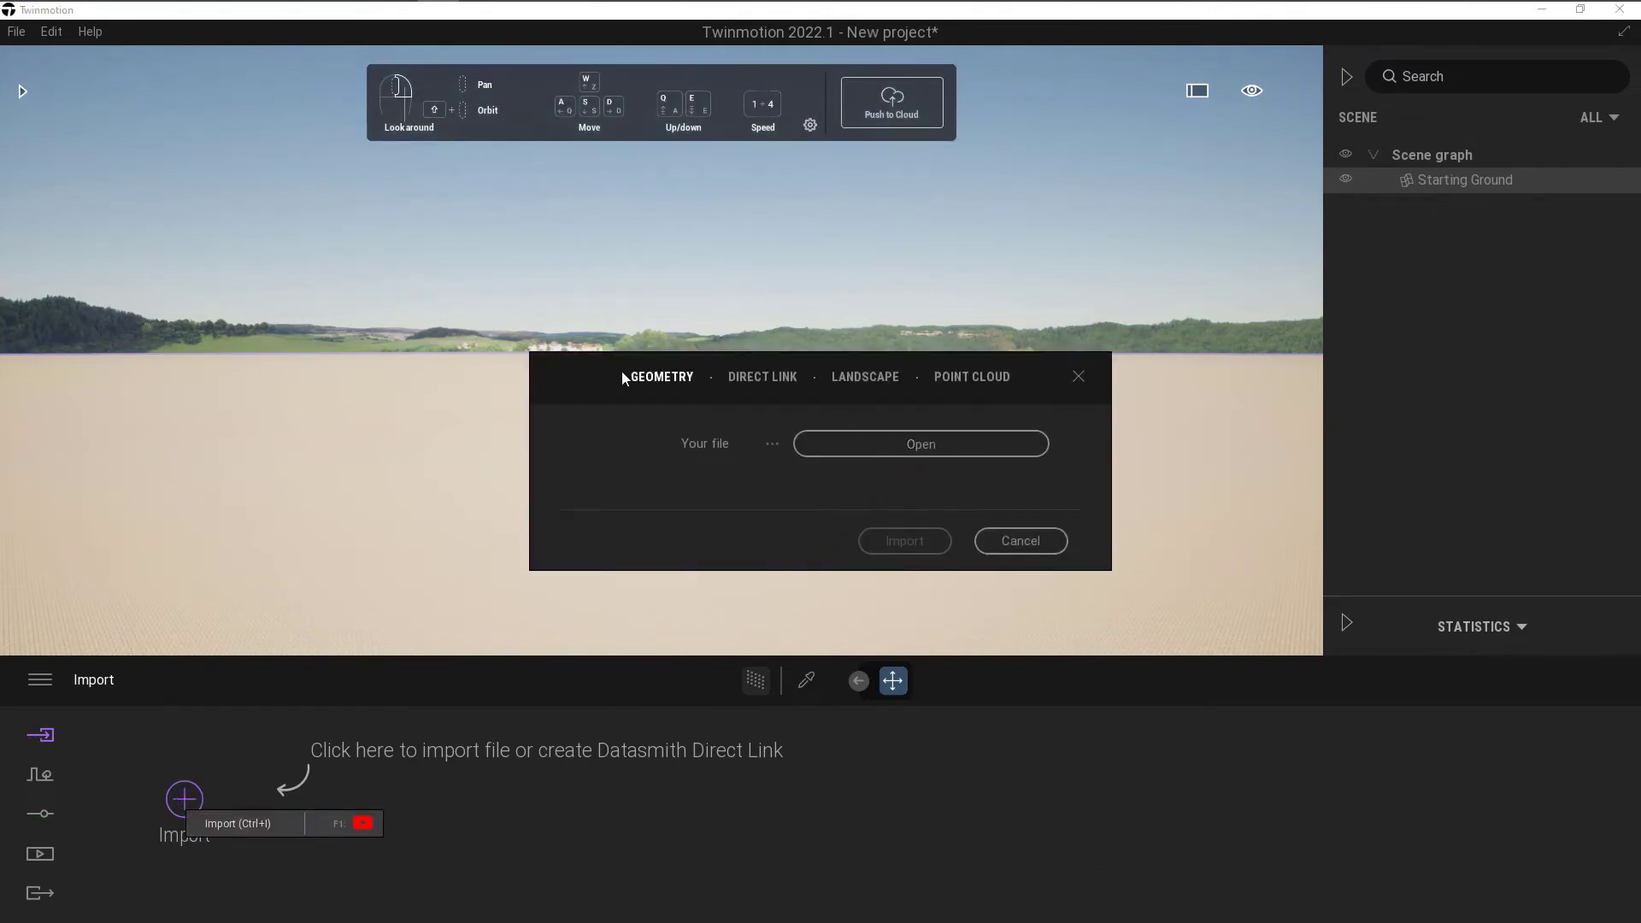
click(915, 445)
click(312, 173)
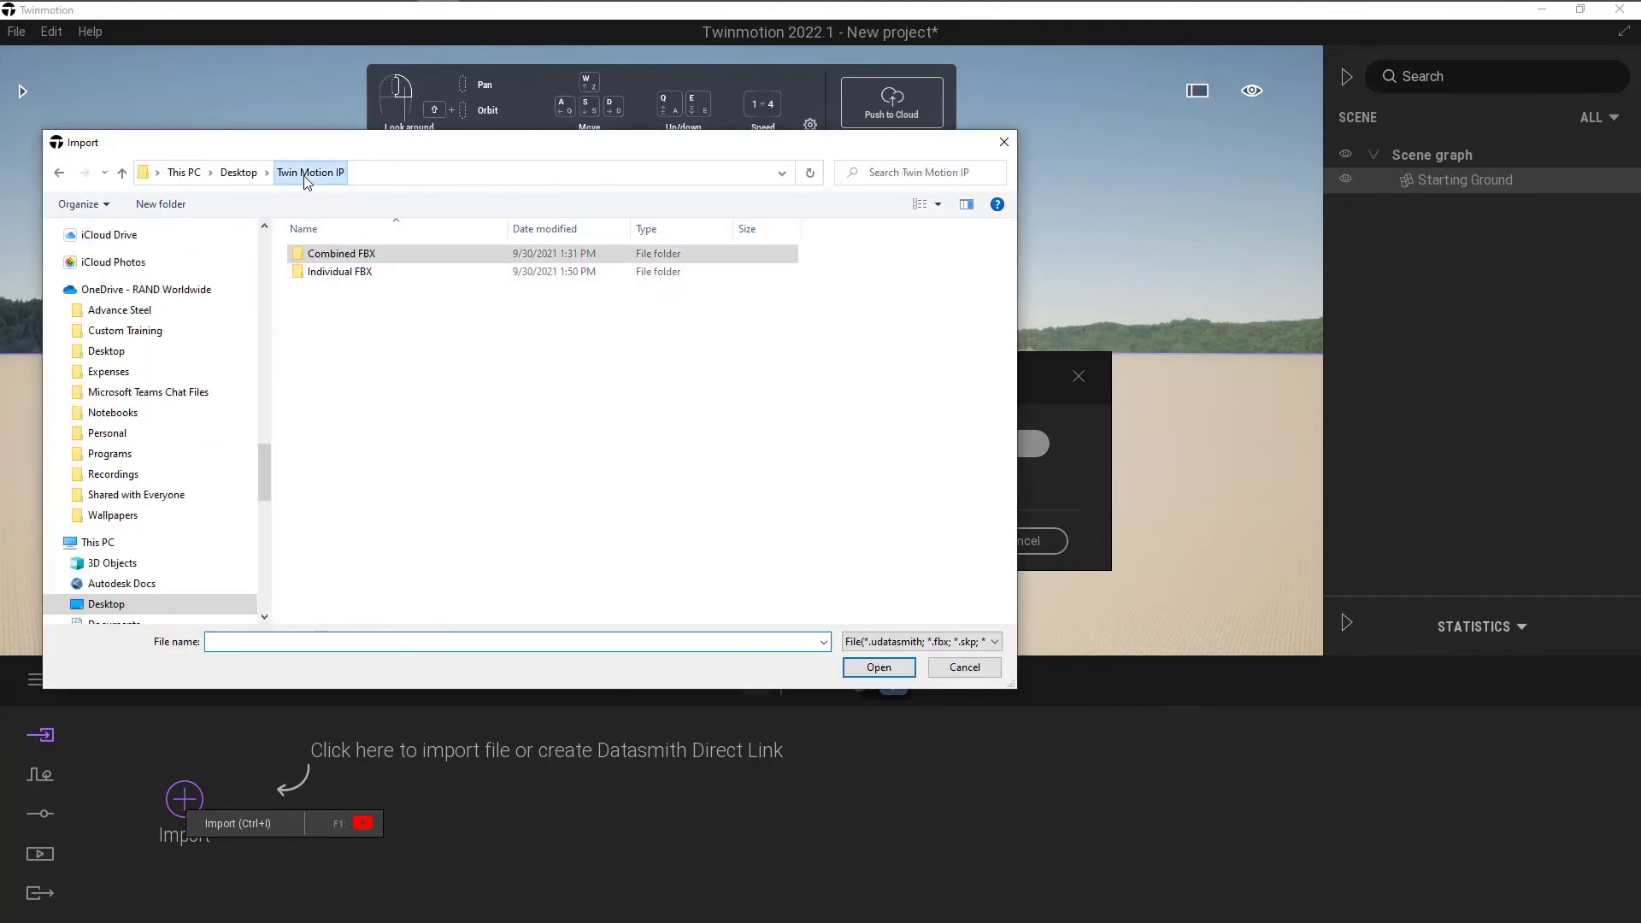
double_click(339, 271)
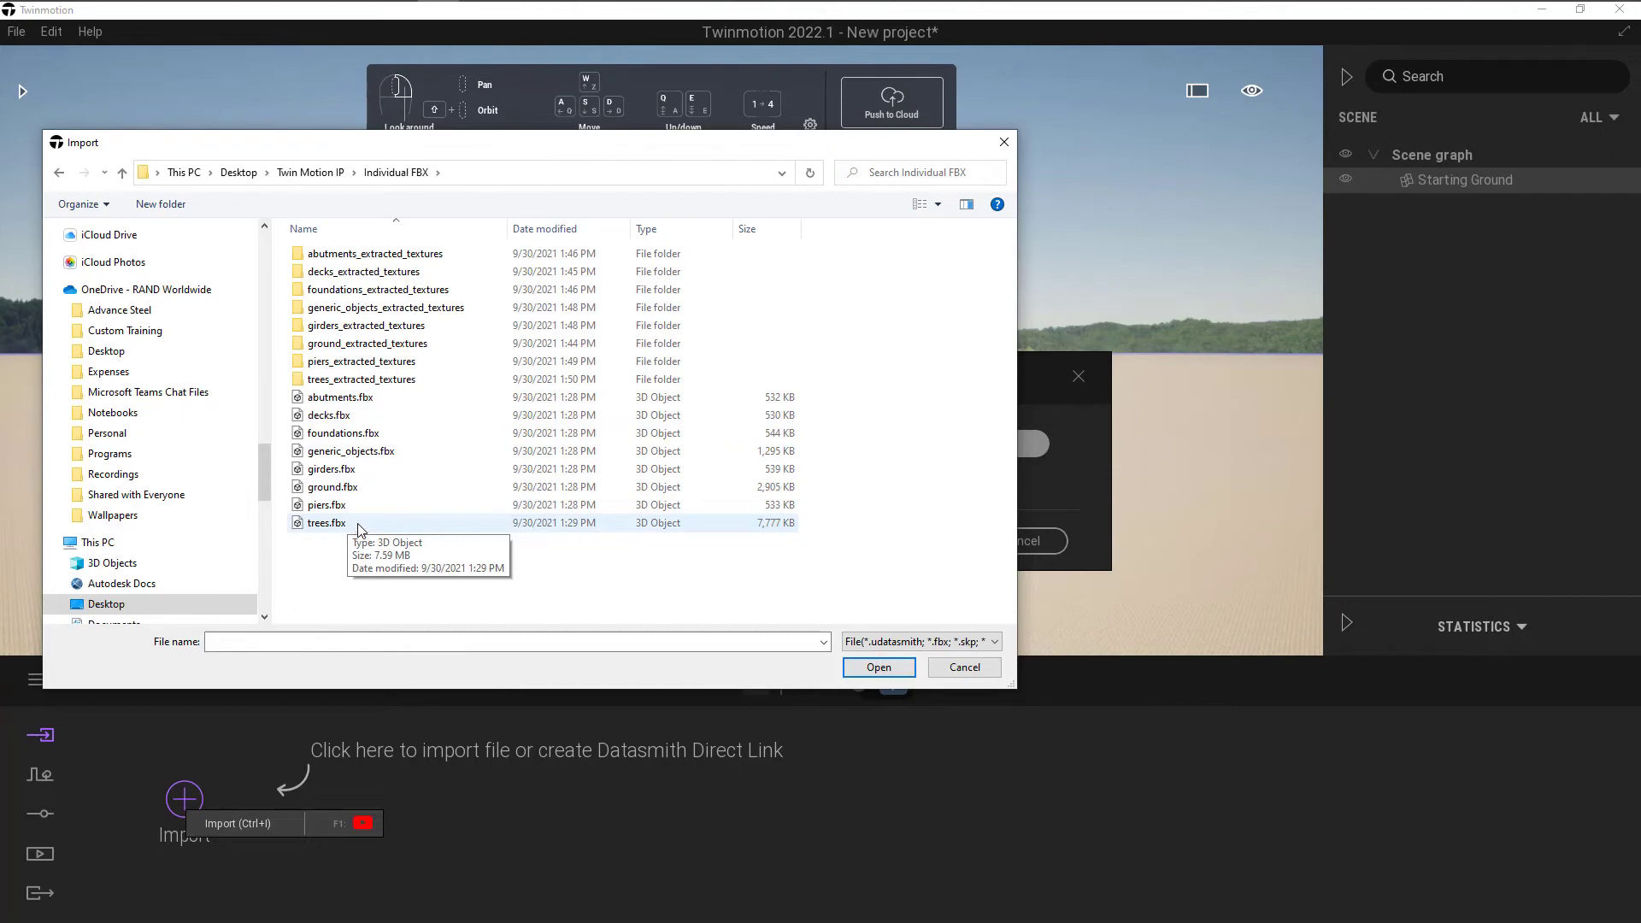
click(324, 487)
click(881, 666)
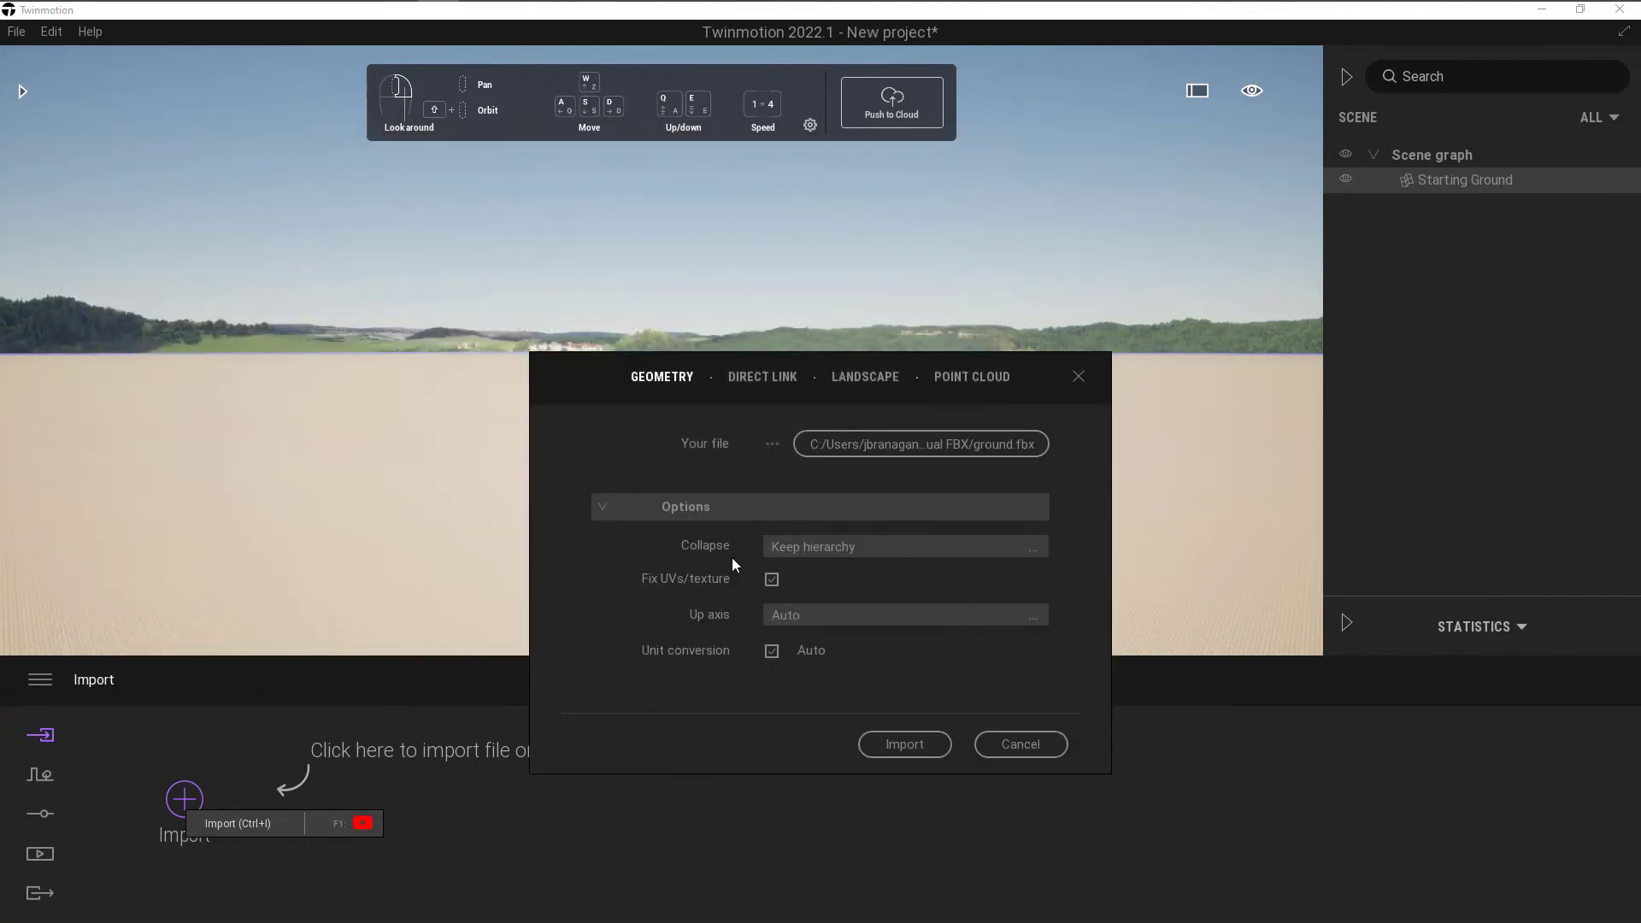
- Import ground.fbx, keeping scene materials, and expand it in the Scene graph to list its meshes
click(905, 744)
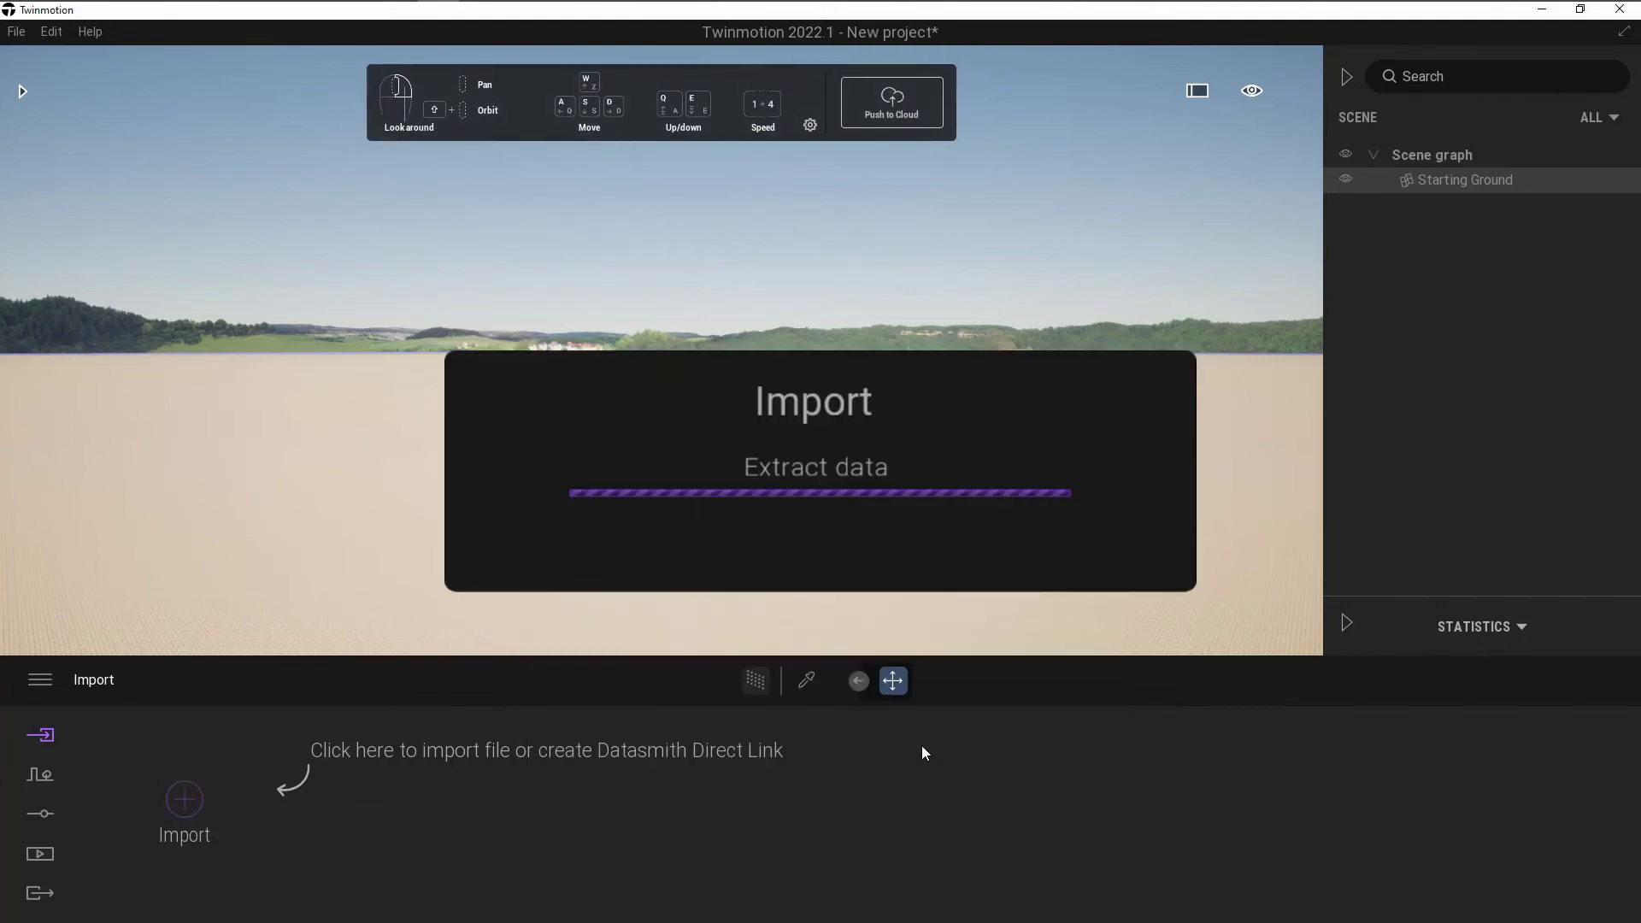
click(944, 622)
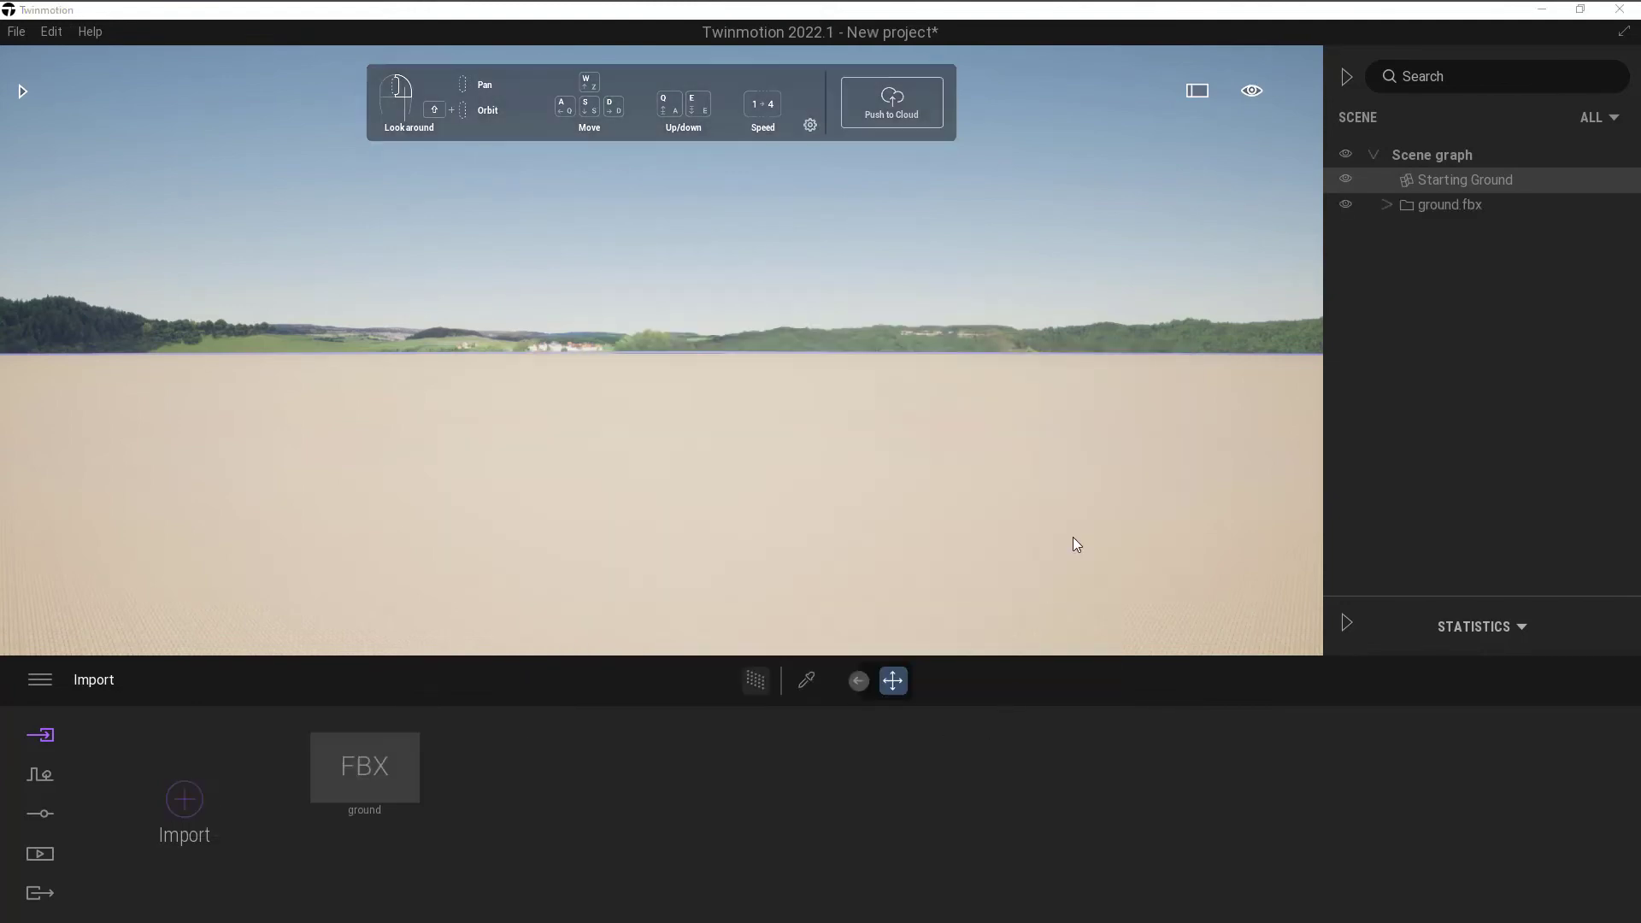
click(1386, 205)
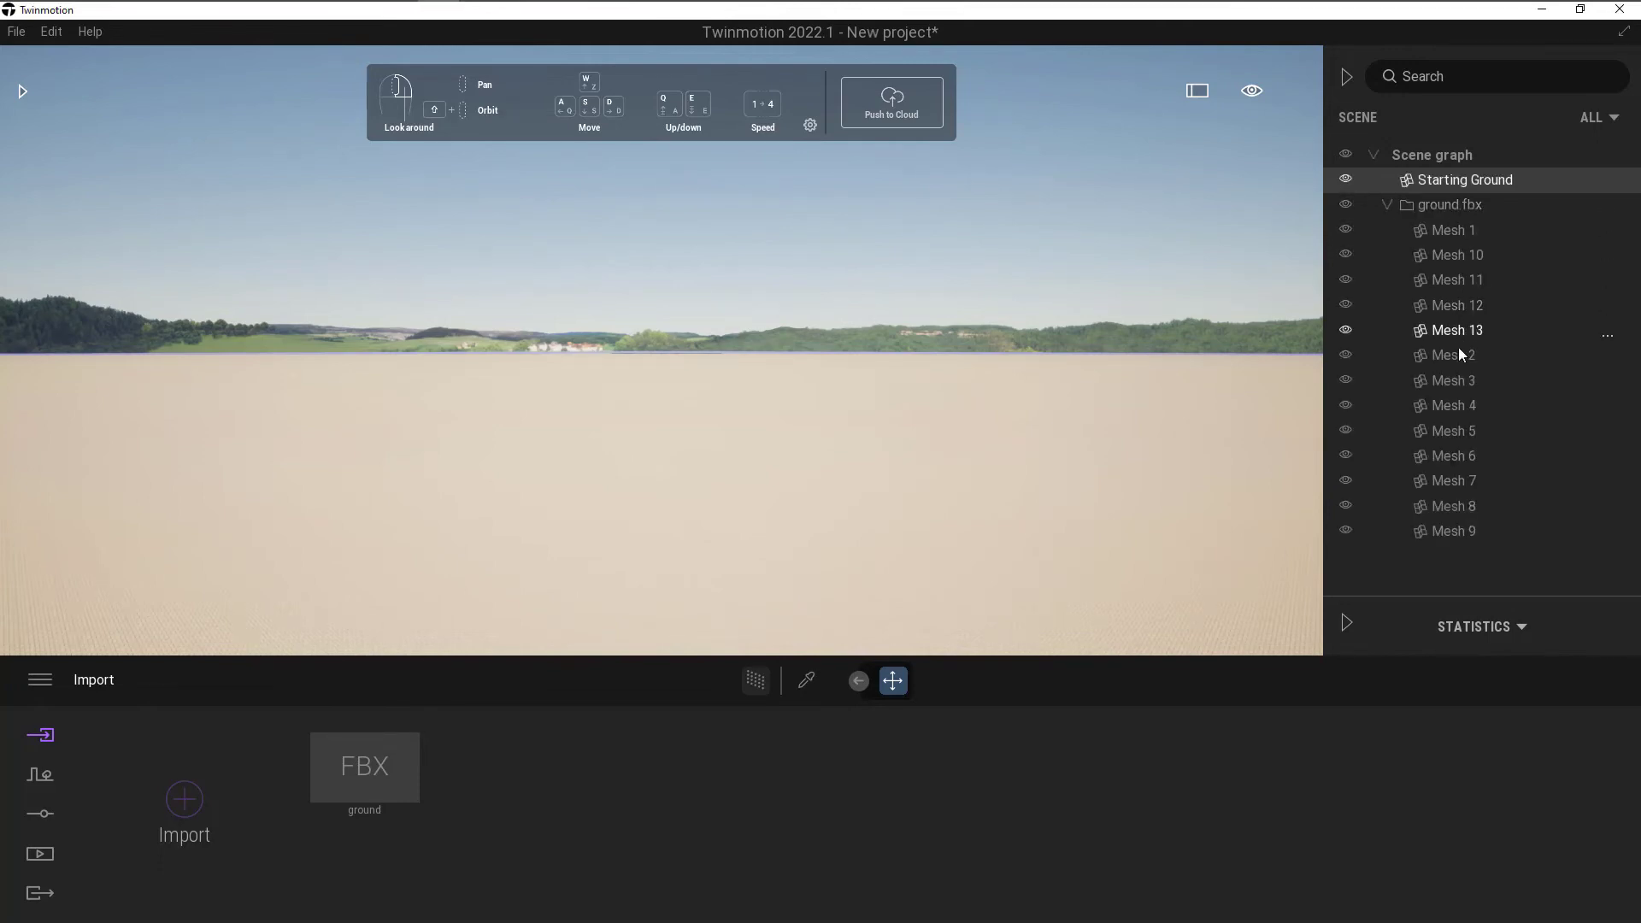
- Select Mesh 1 and then Mesh 7 in the Scene graph and bring up their context menus
click(1438, 238)
right_click(1438, 242)
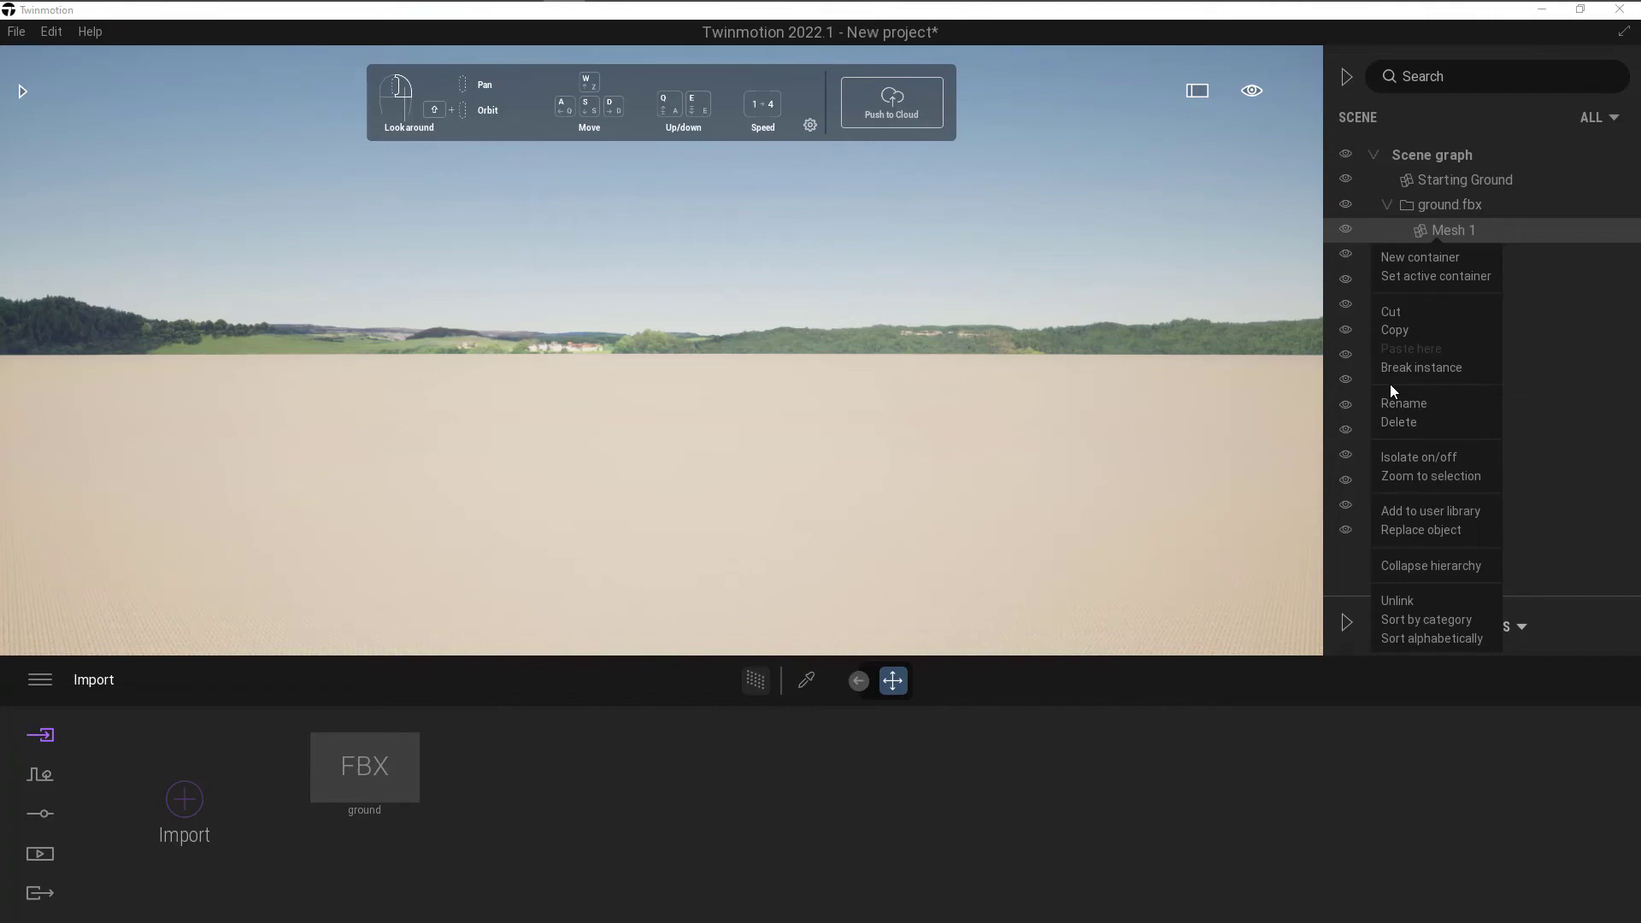
click(1423, 474)
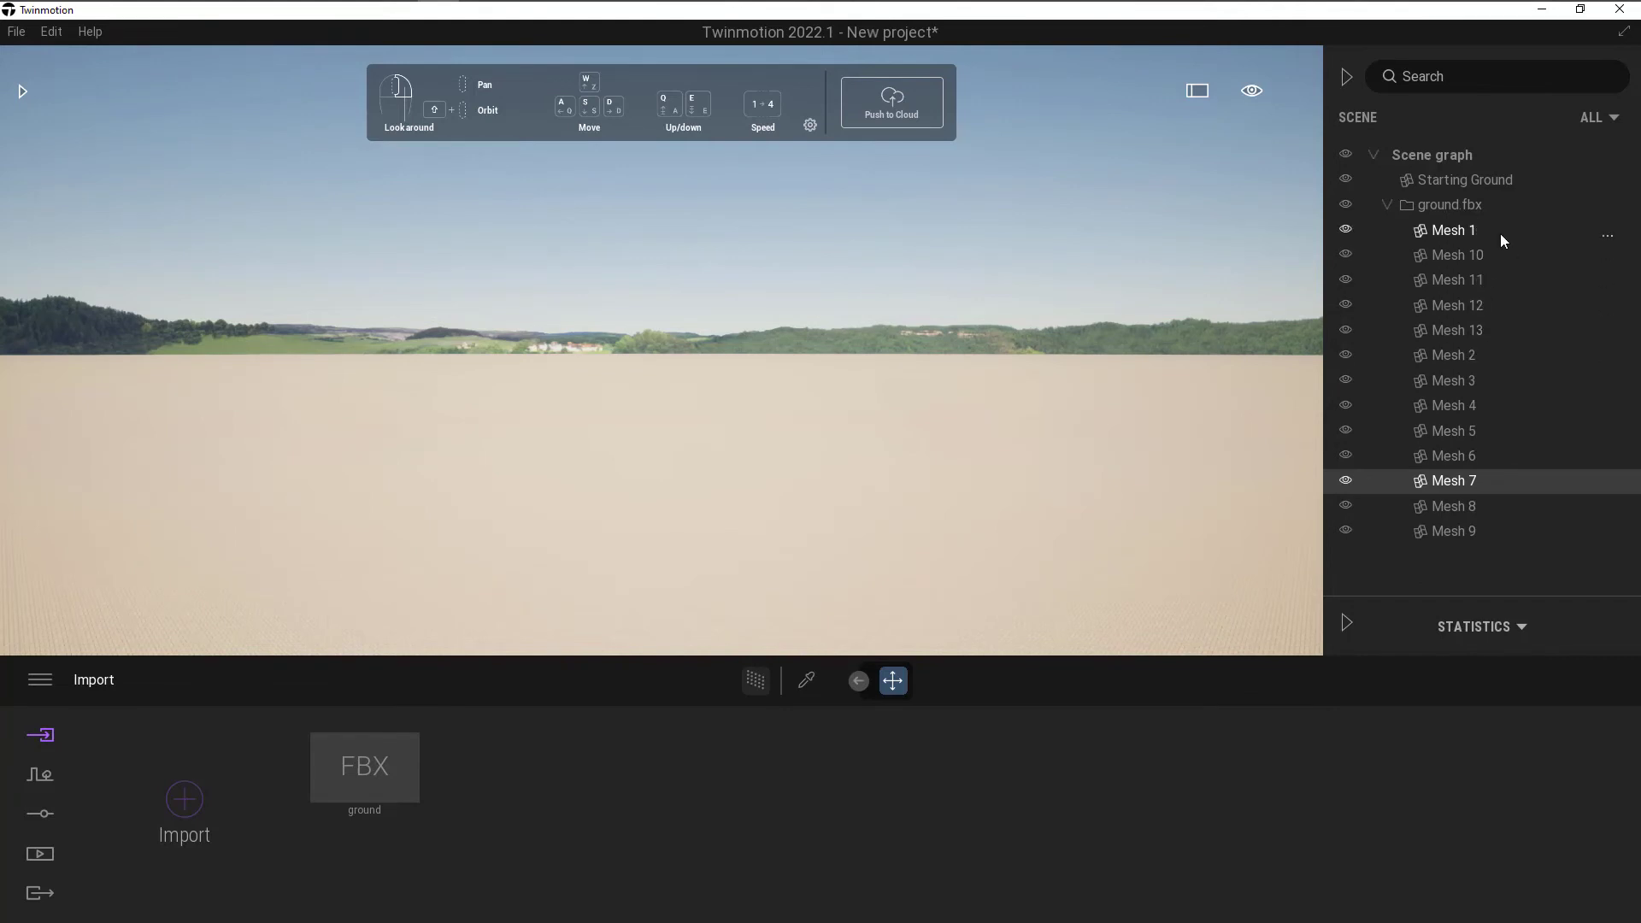
right_click(1434, 480)
- Zoom to Mesh 7 and turn the camera to view the terrain, river and road
click(1421, 717)
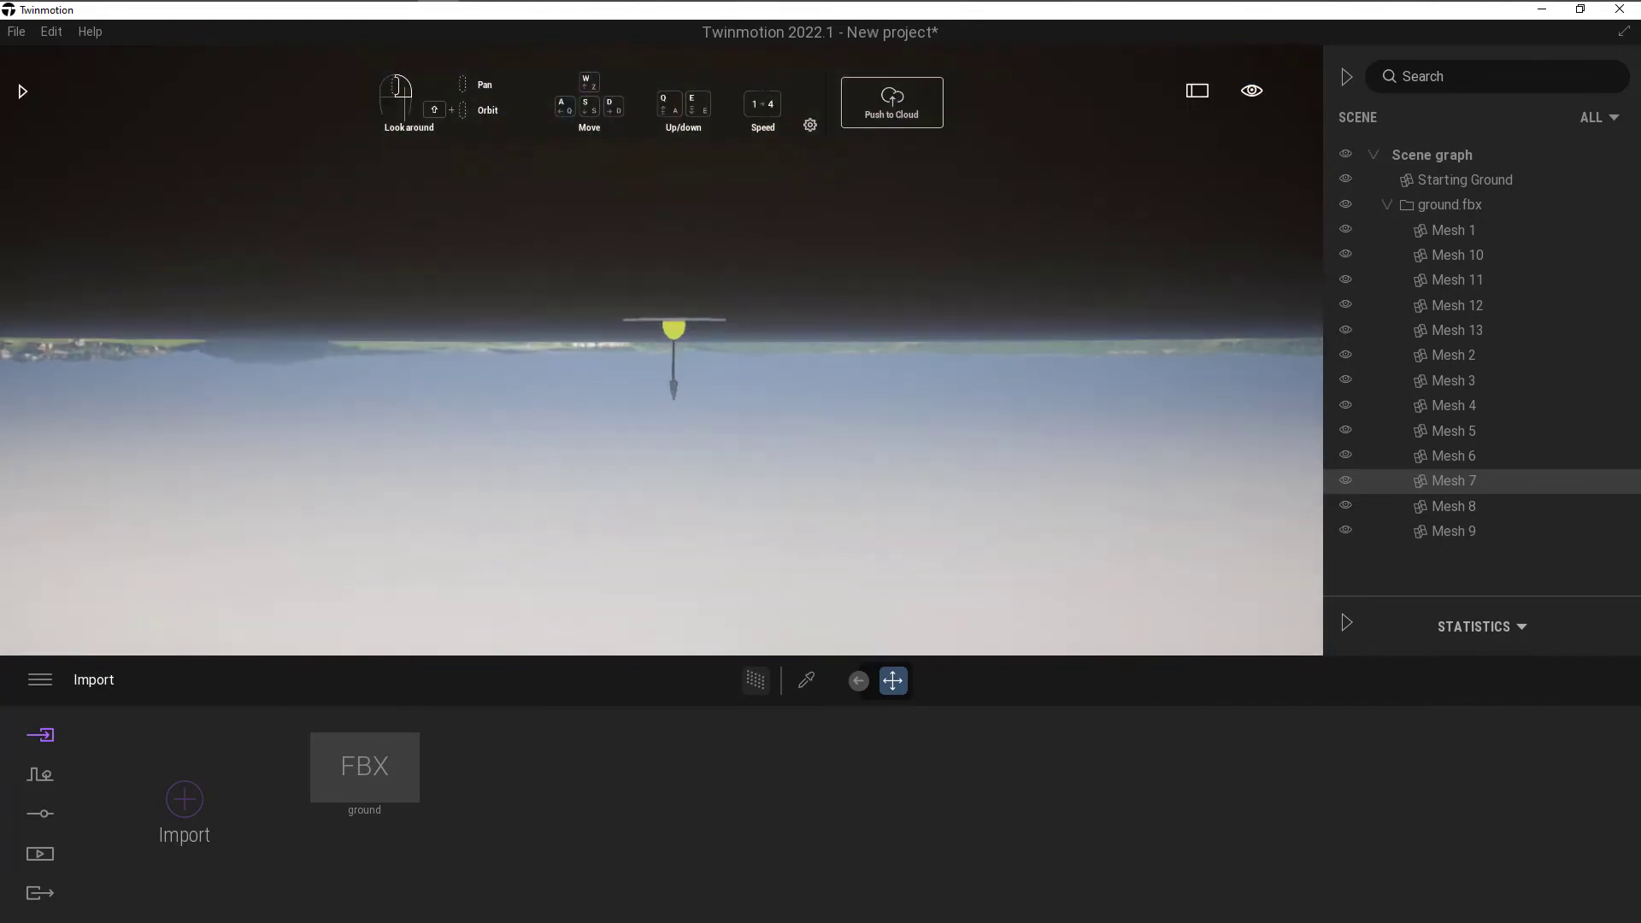
scroll(754, 520, up, 5)
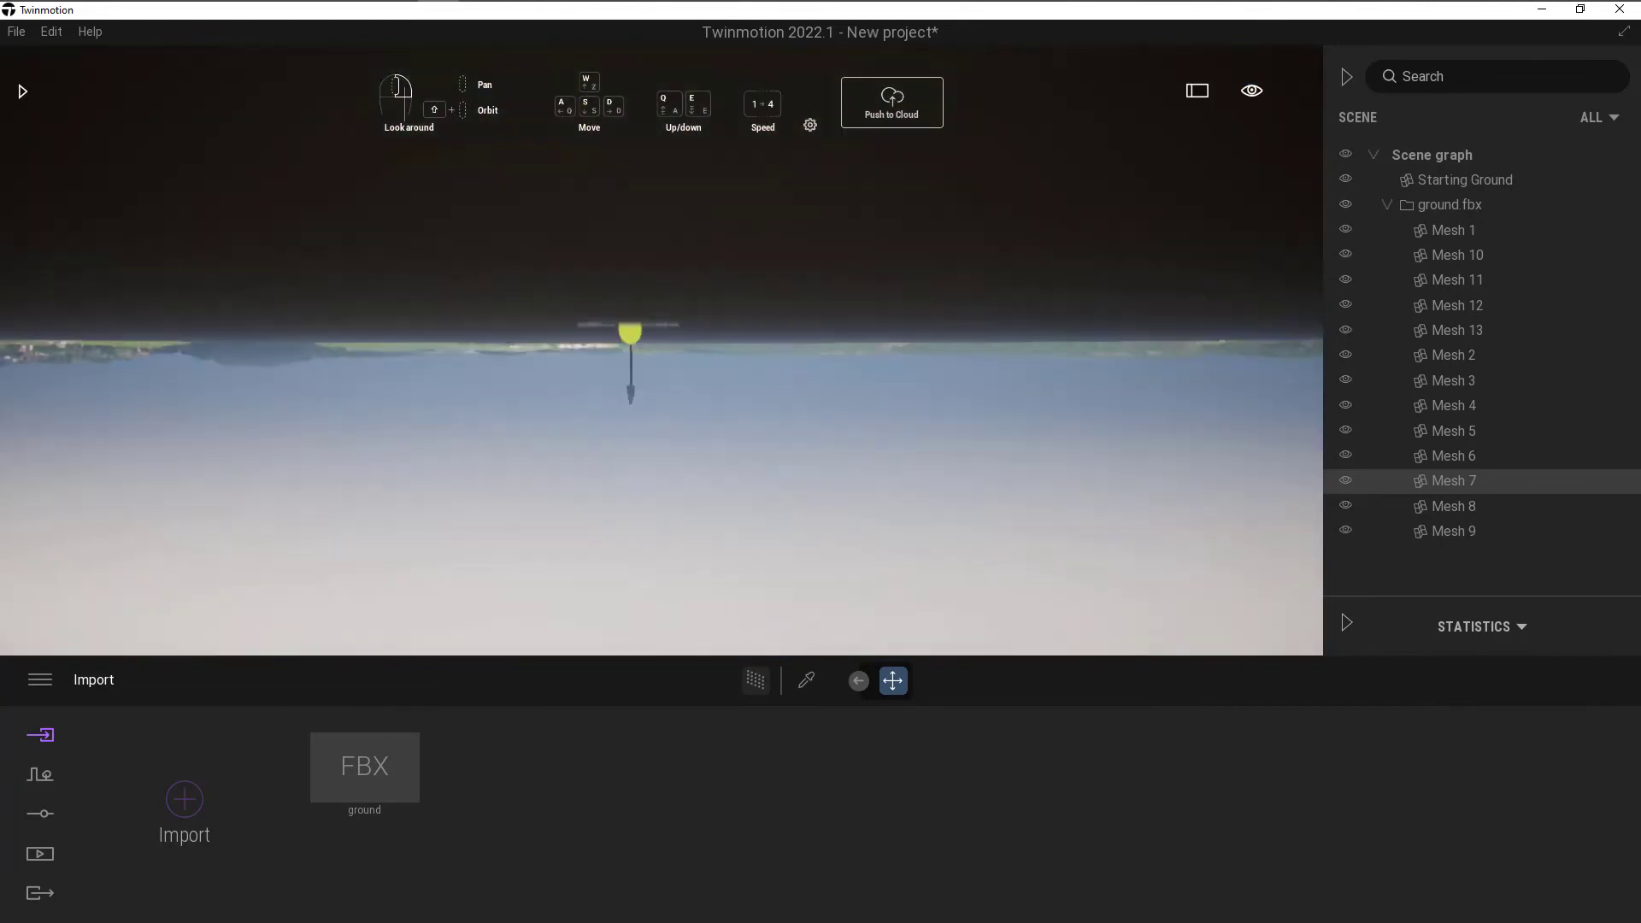
drag(725, 534, 906, 504)
key(Right)
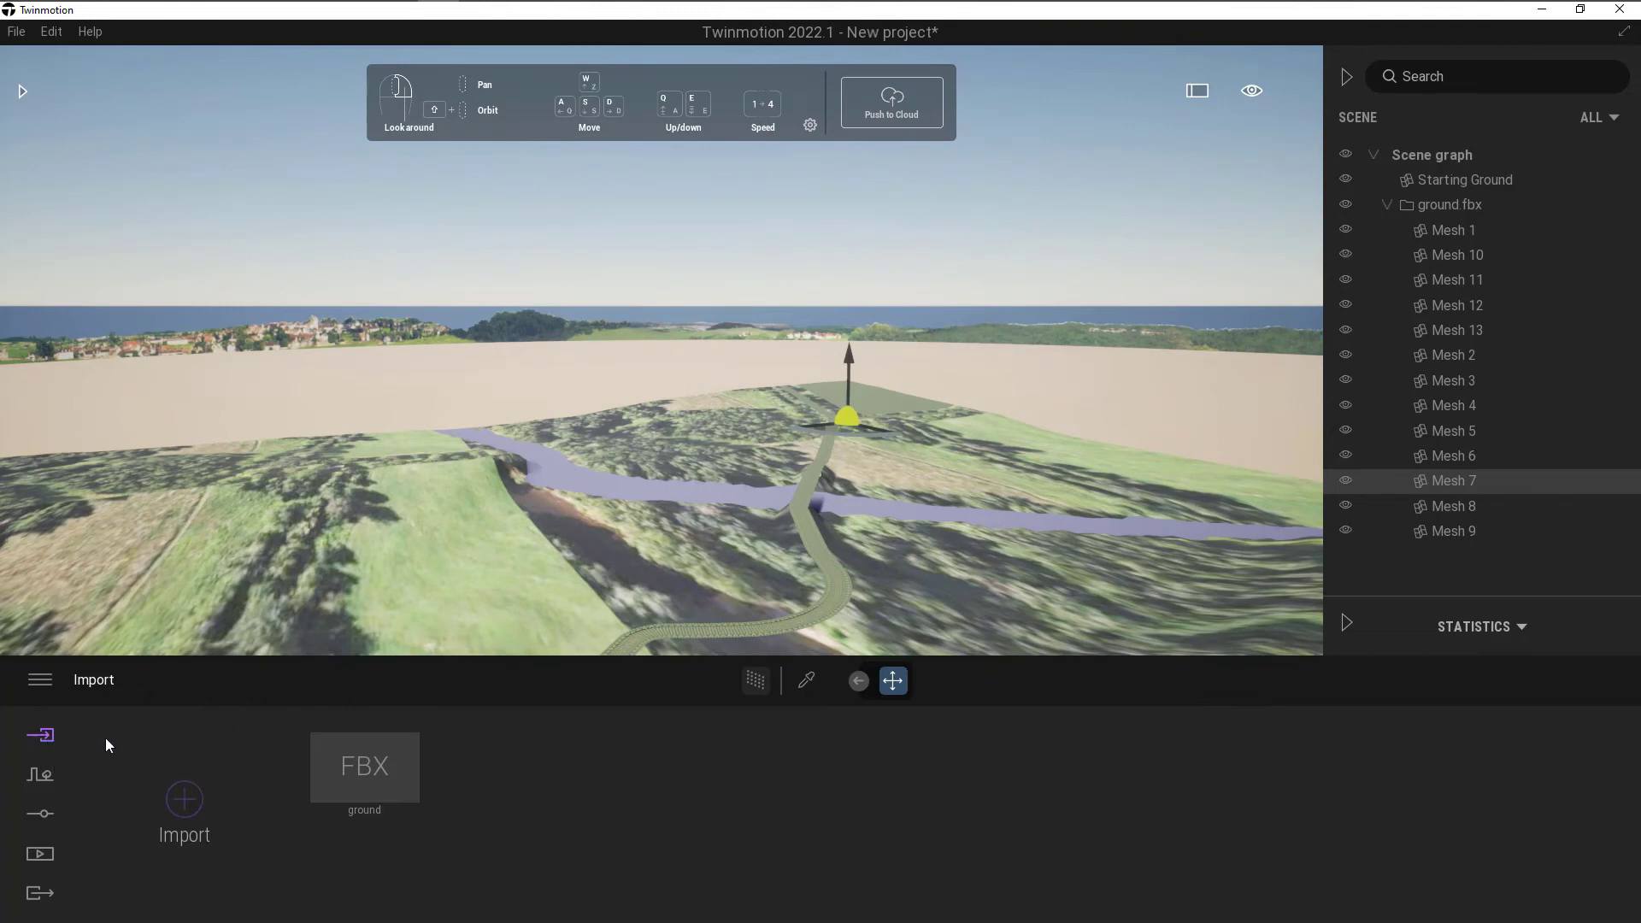
- Import trees.fbx from the Individual FBX folder, keeping scene materials in the Material Conflict prompt
click(182, 797)
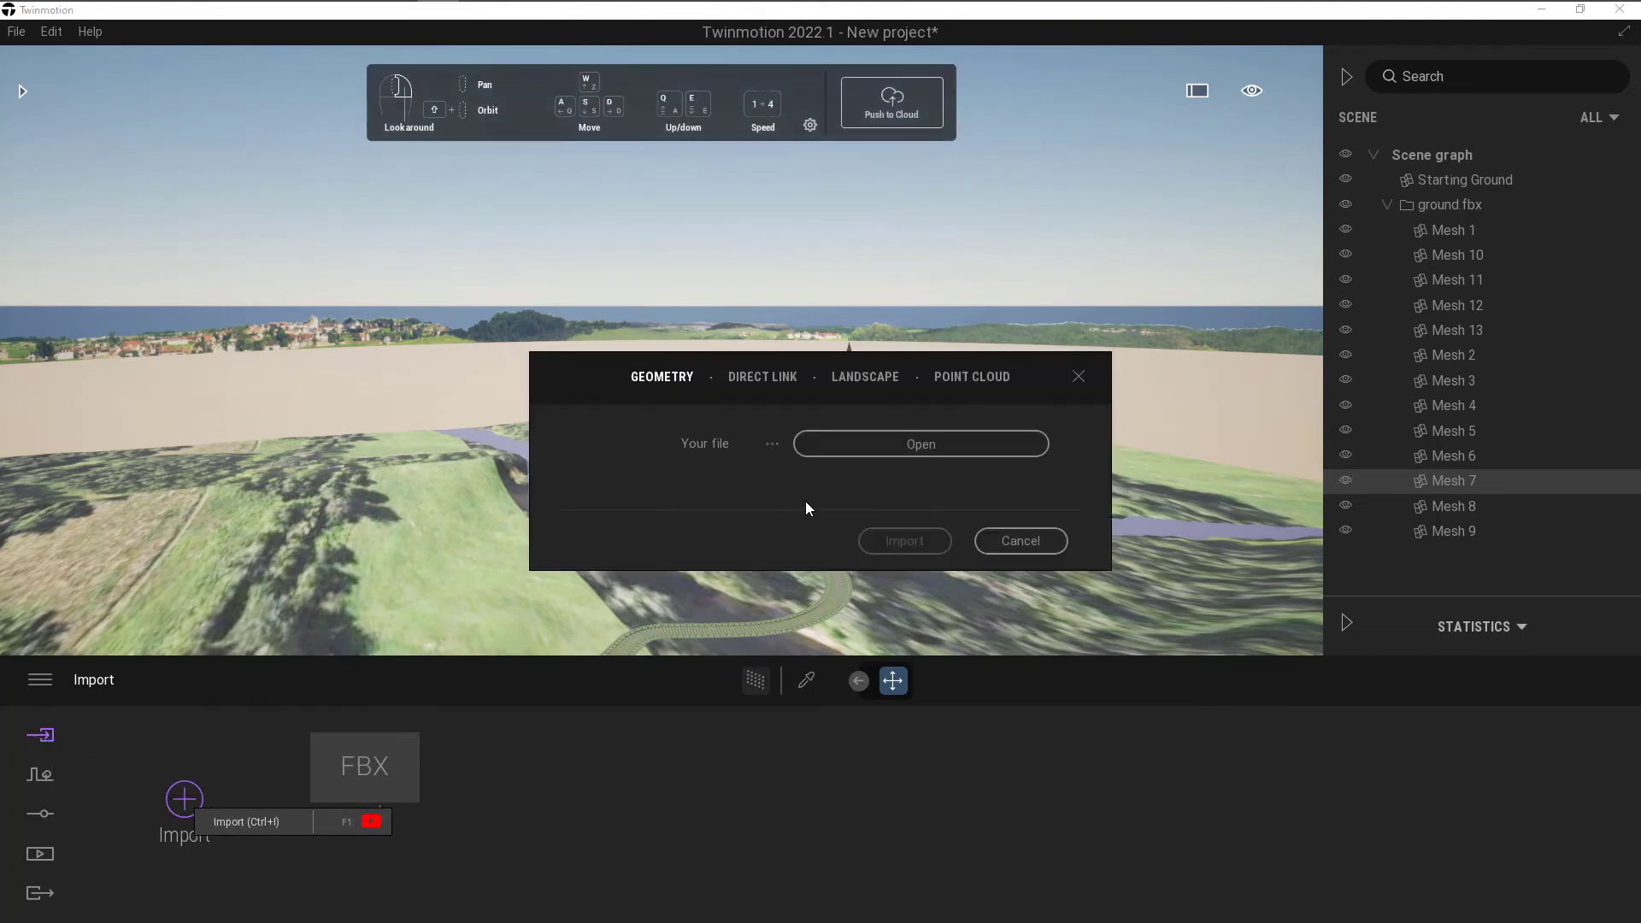
click(944, 455)
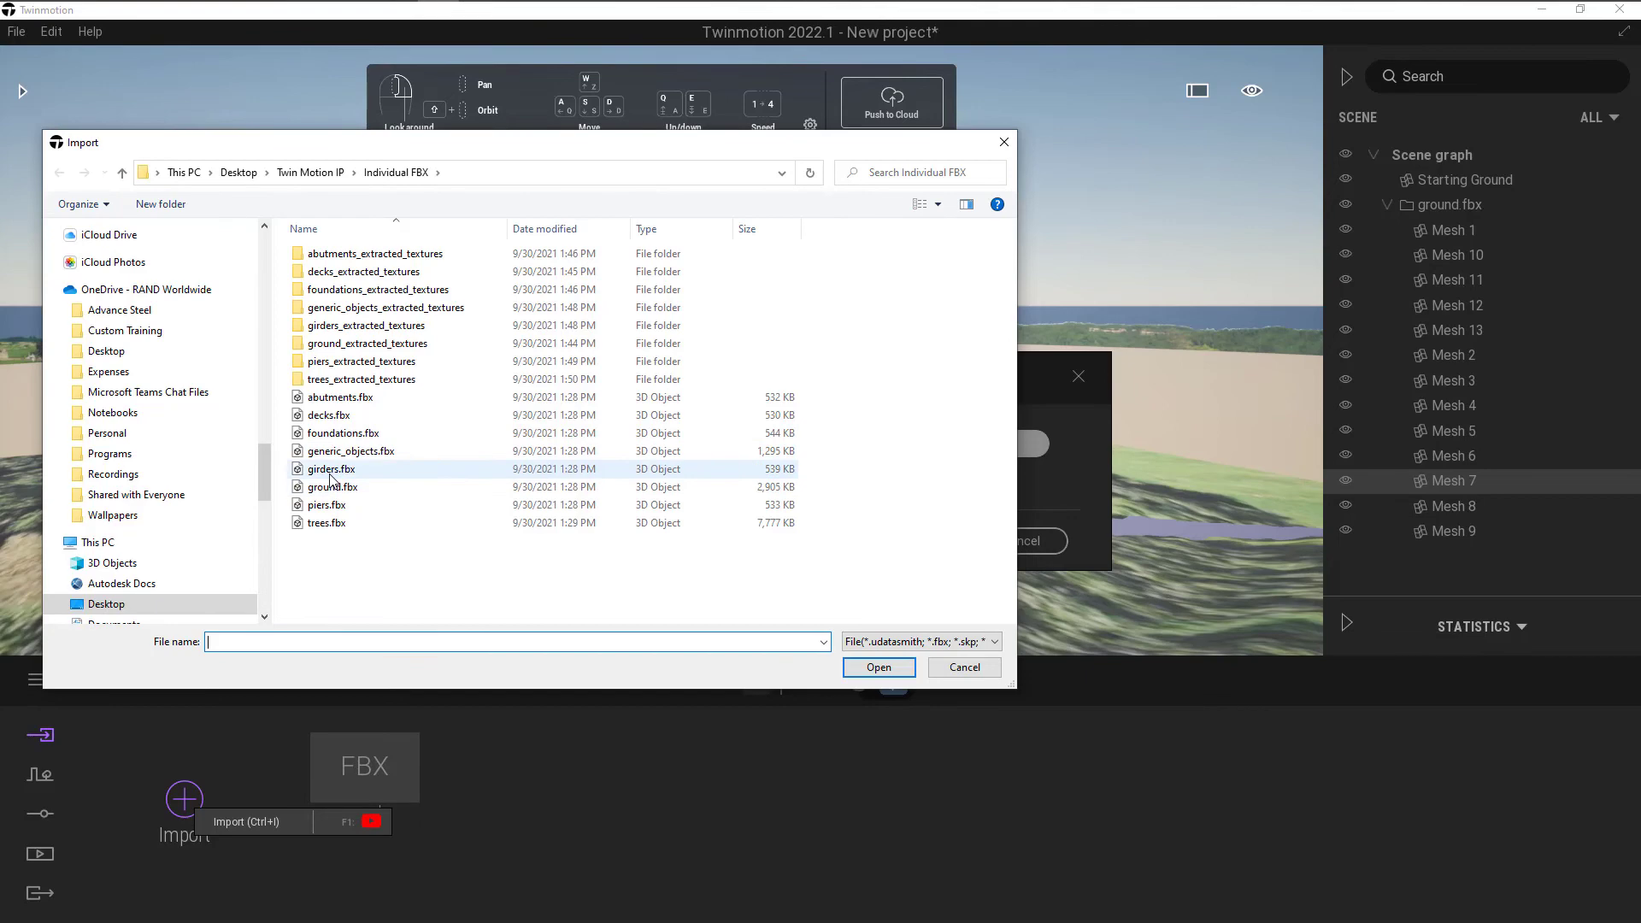
click(319, 525)
click(878, 668)
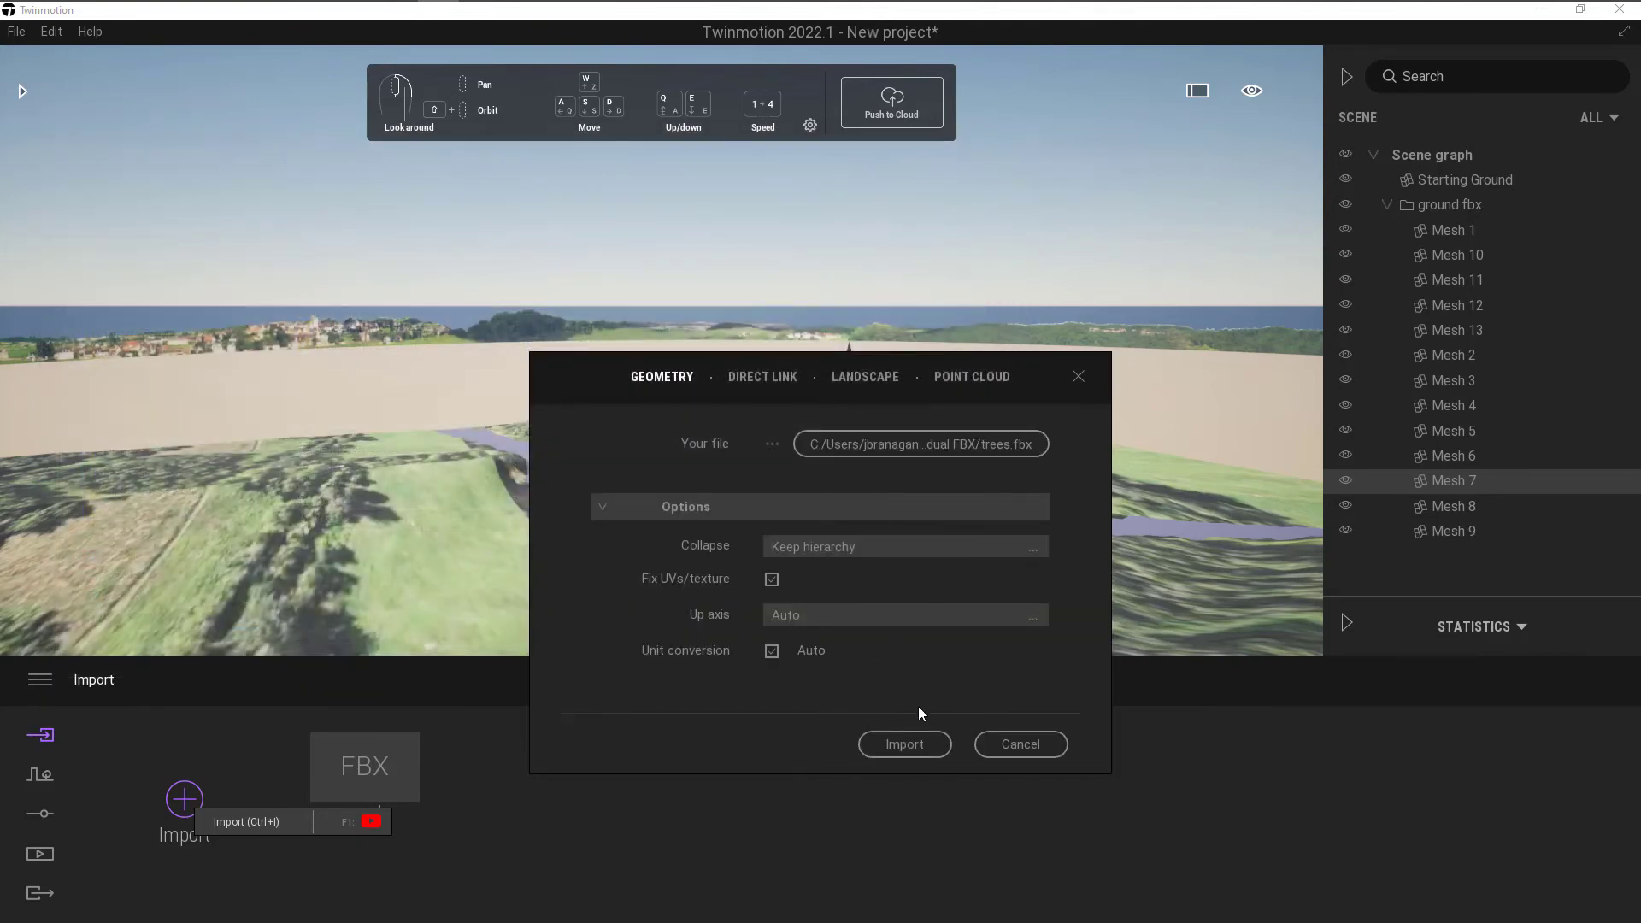
click(905, 744)
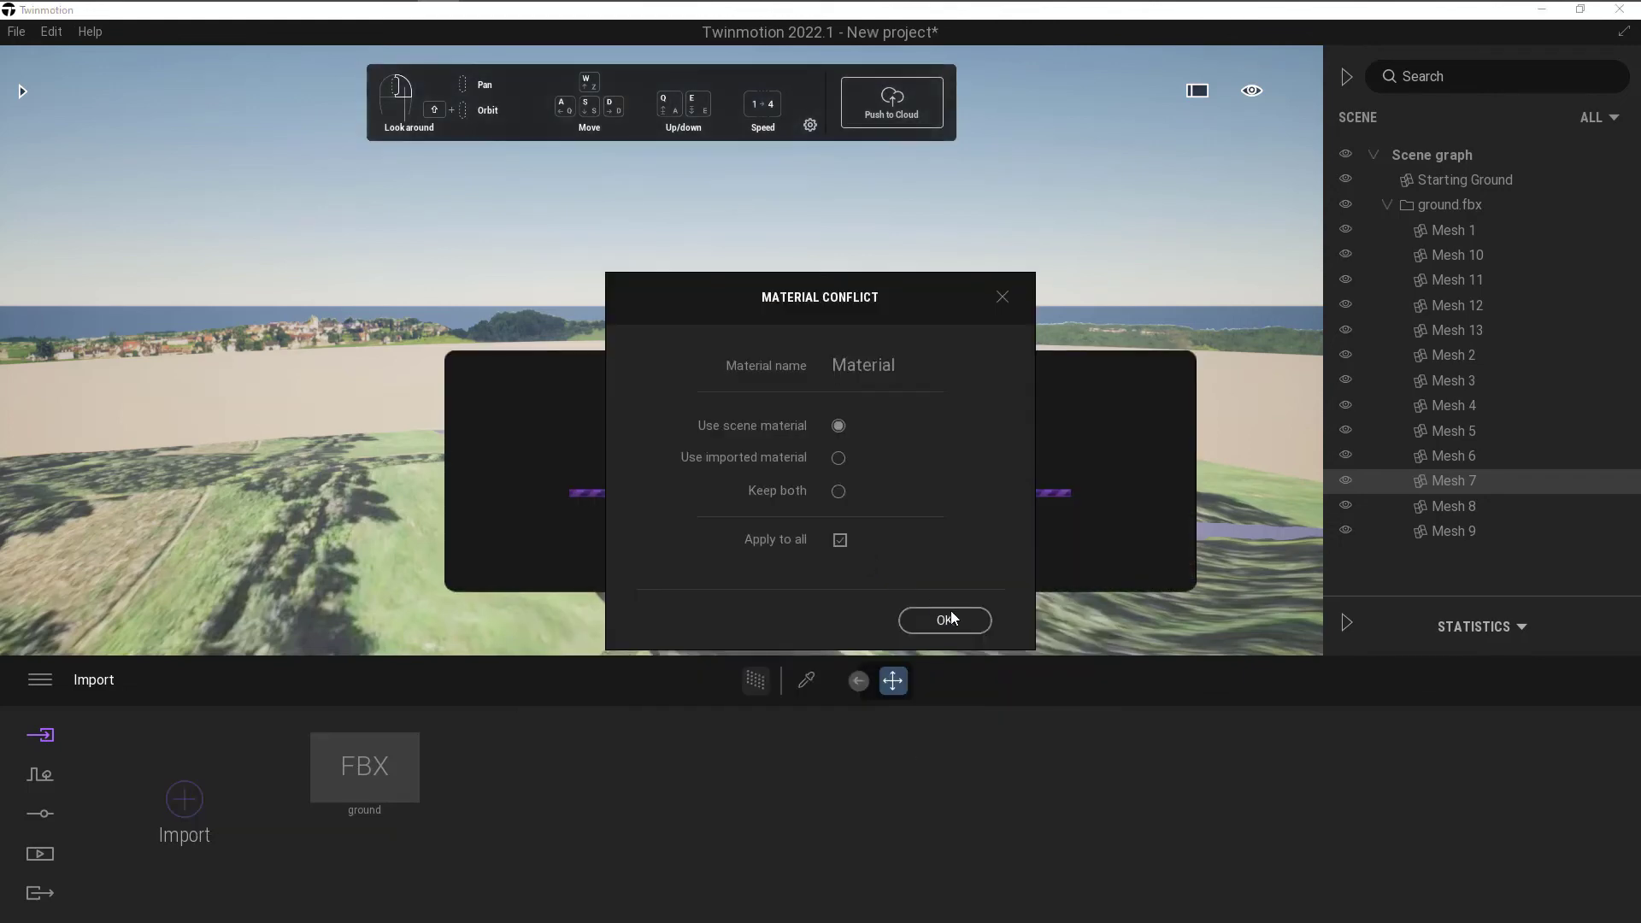
click(947, 618)
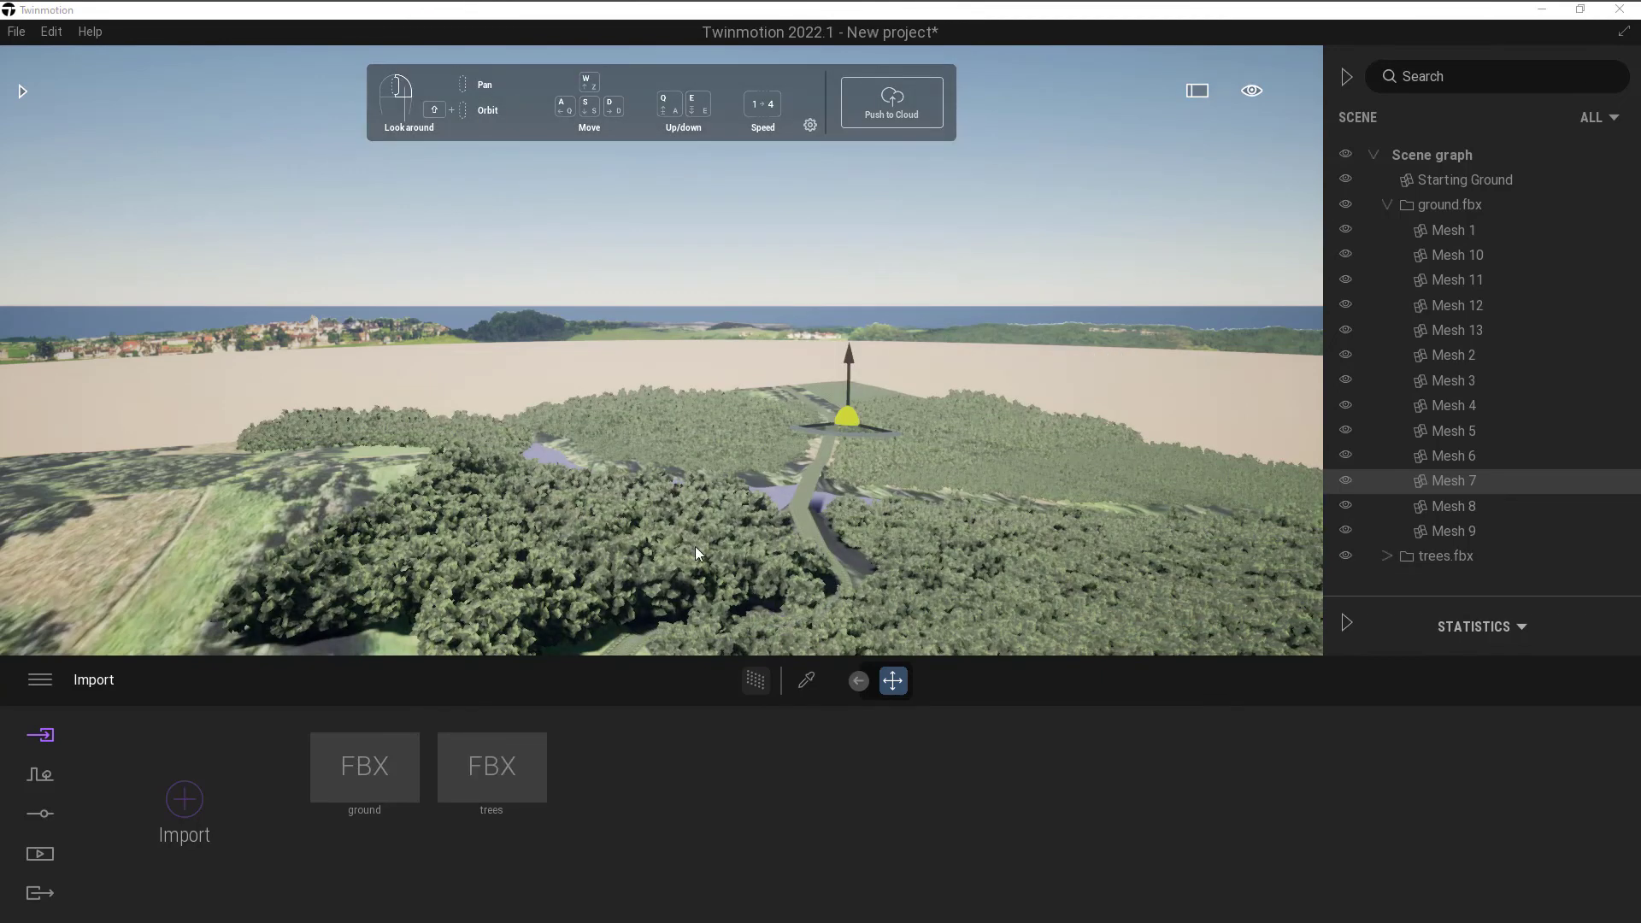
- Tilt the view across the forest, then collapse the ground.fbx group in the Scene graph
mouse_move(795, 545)
mouse_down()
mouse_move(773, 506)
mouse_move(680, 559)
mouse_up()
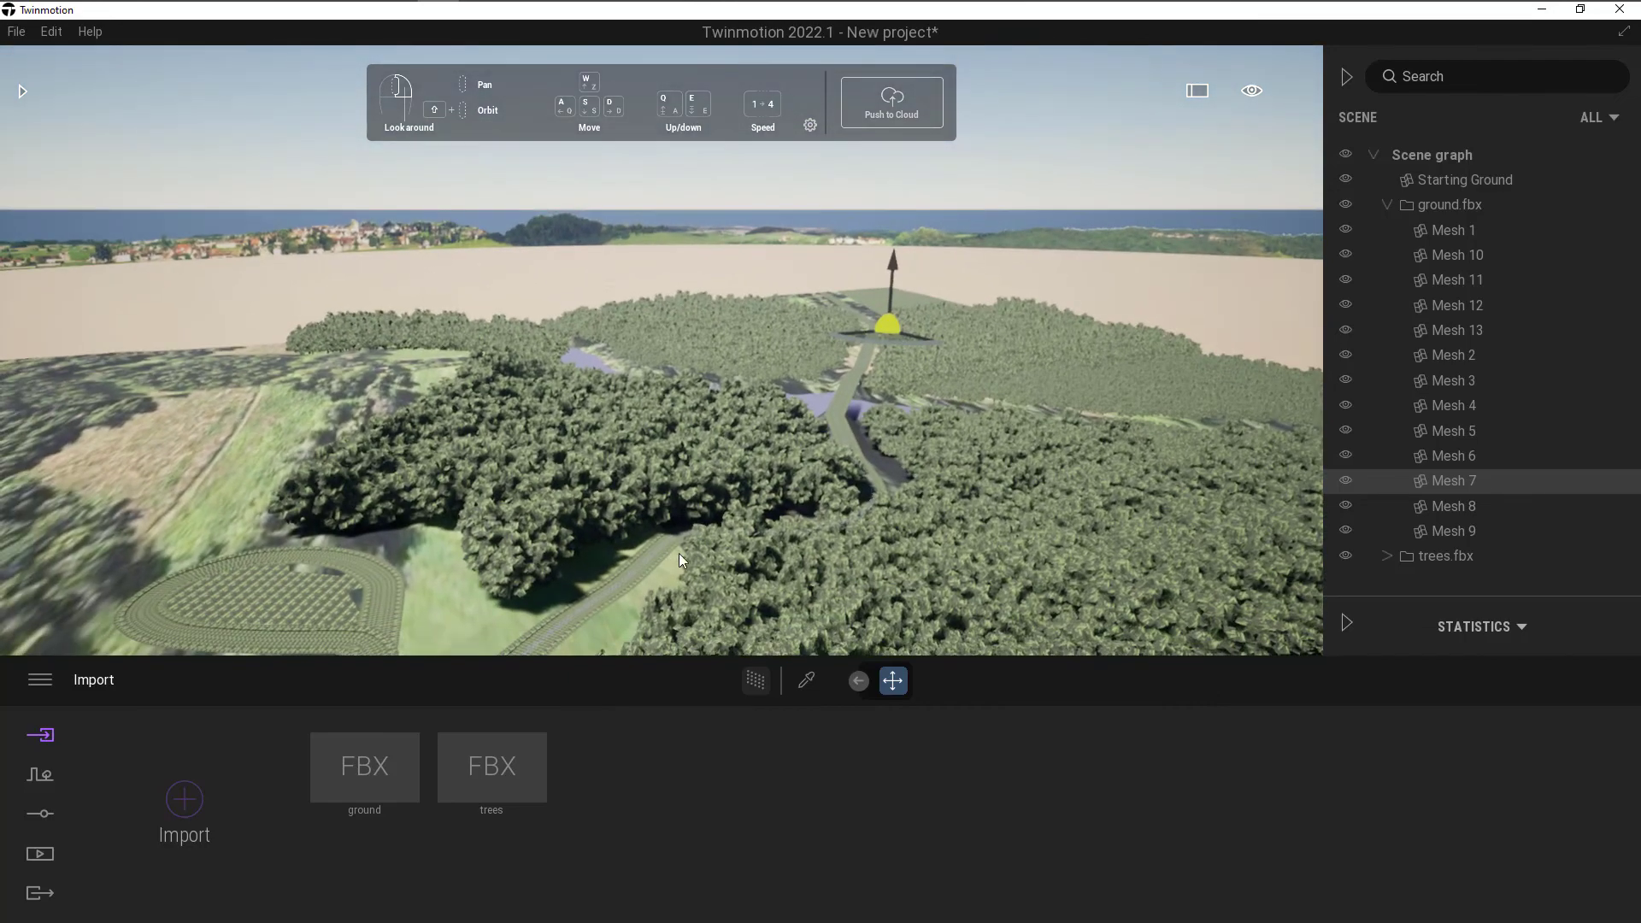
mouse_move(494, 770)
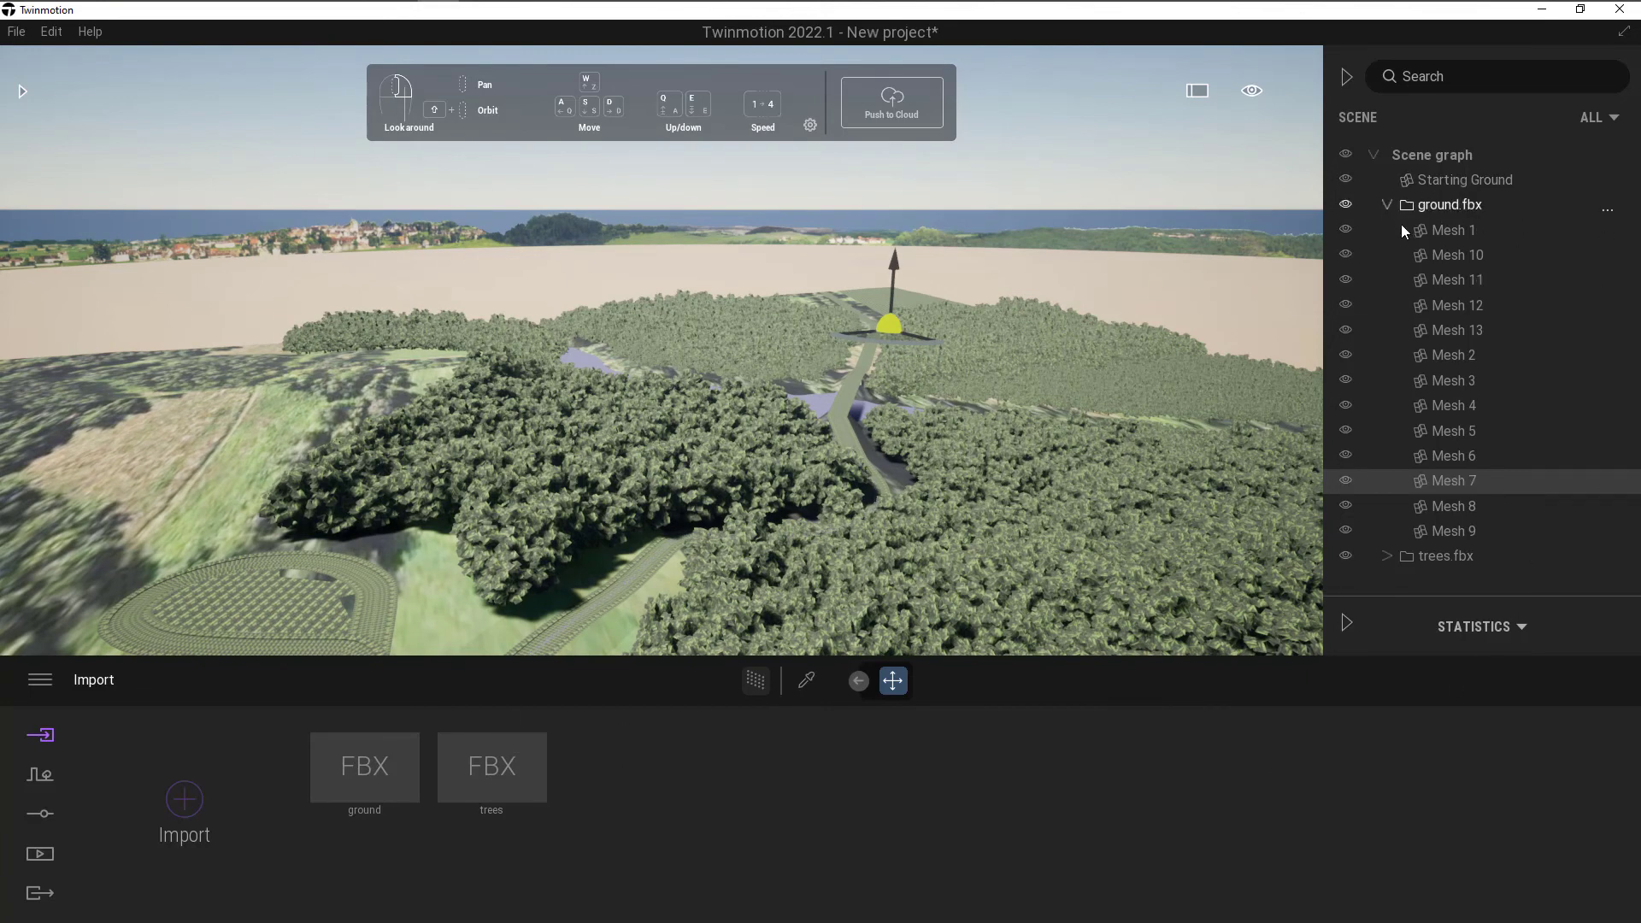
click(1388, 206)
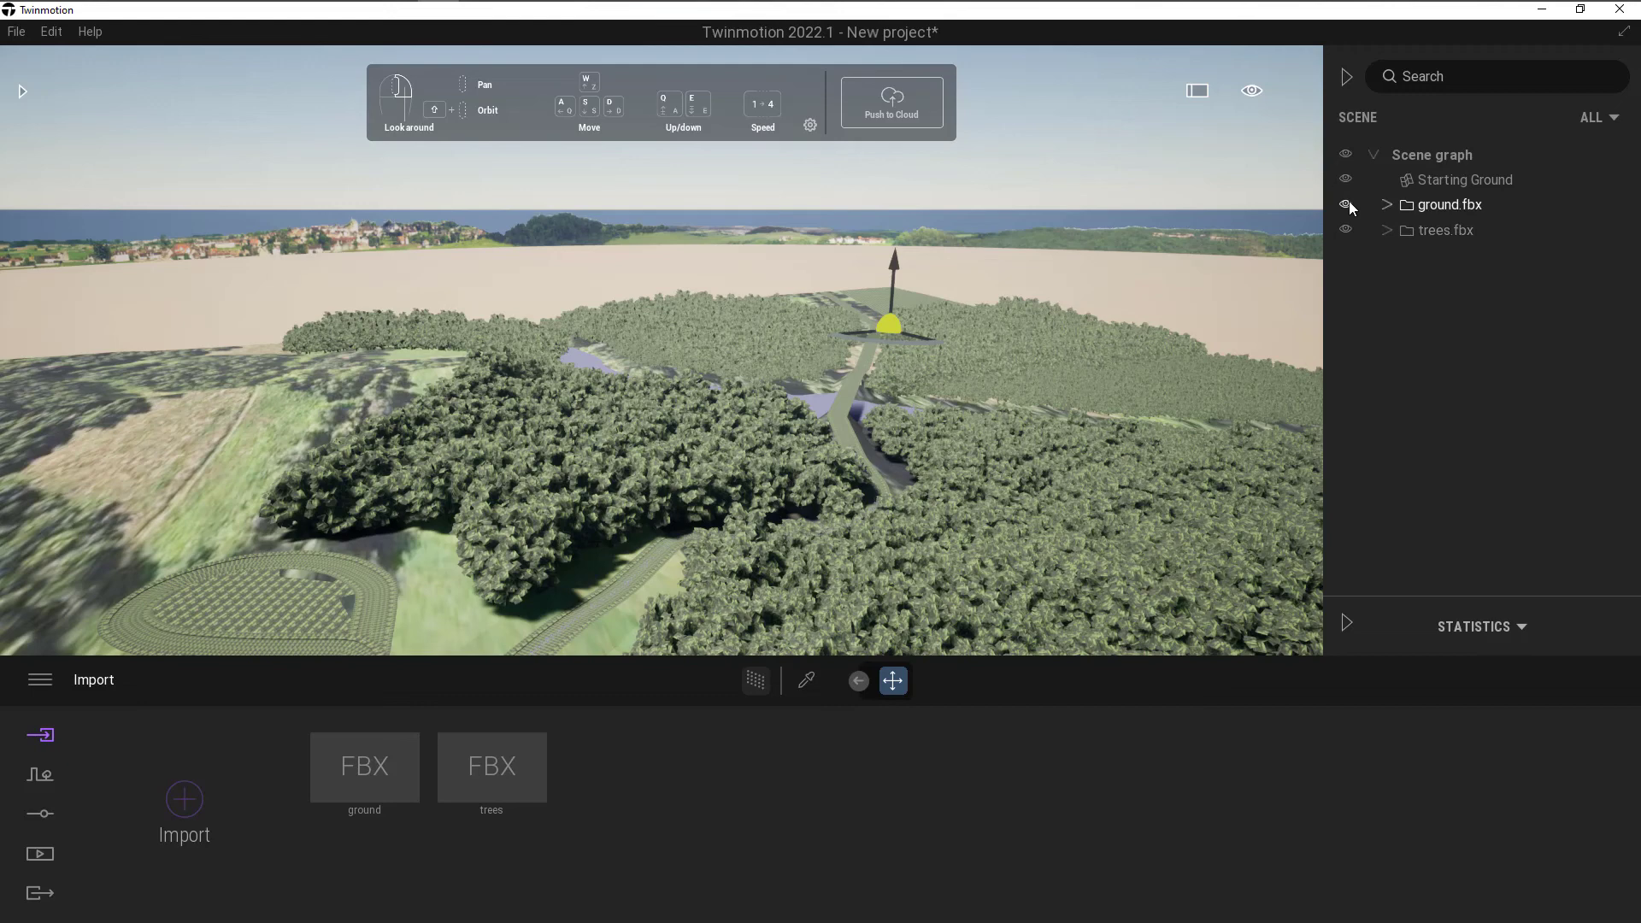
- Expand trees.fbx in the Scene graph to show ID 0 and its Meshes groups
click(1387, 229)
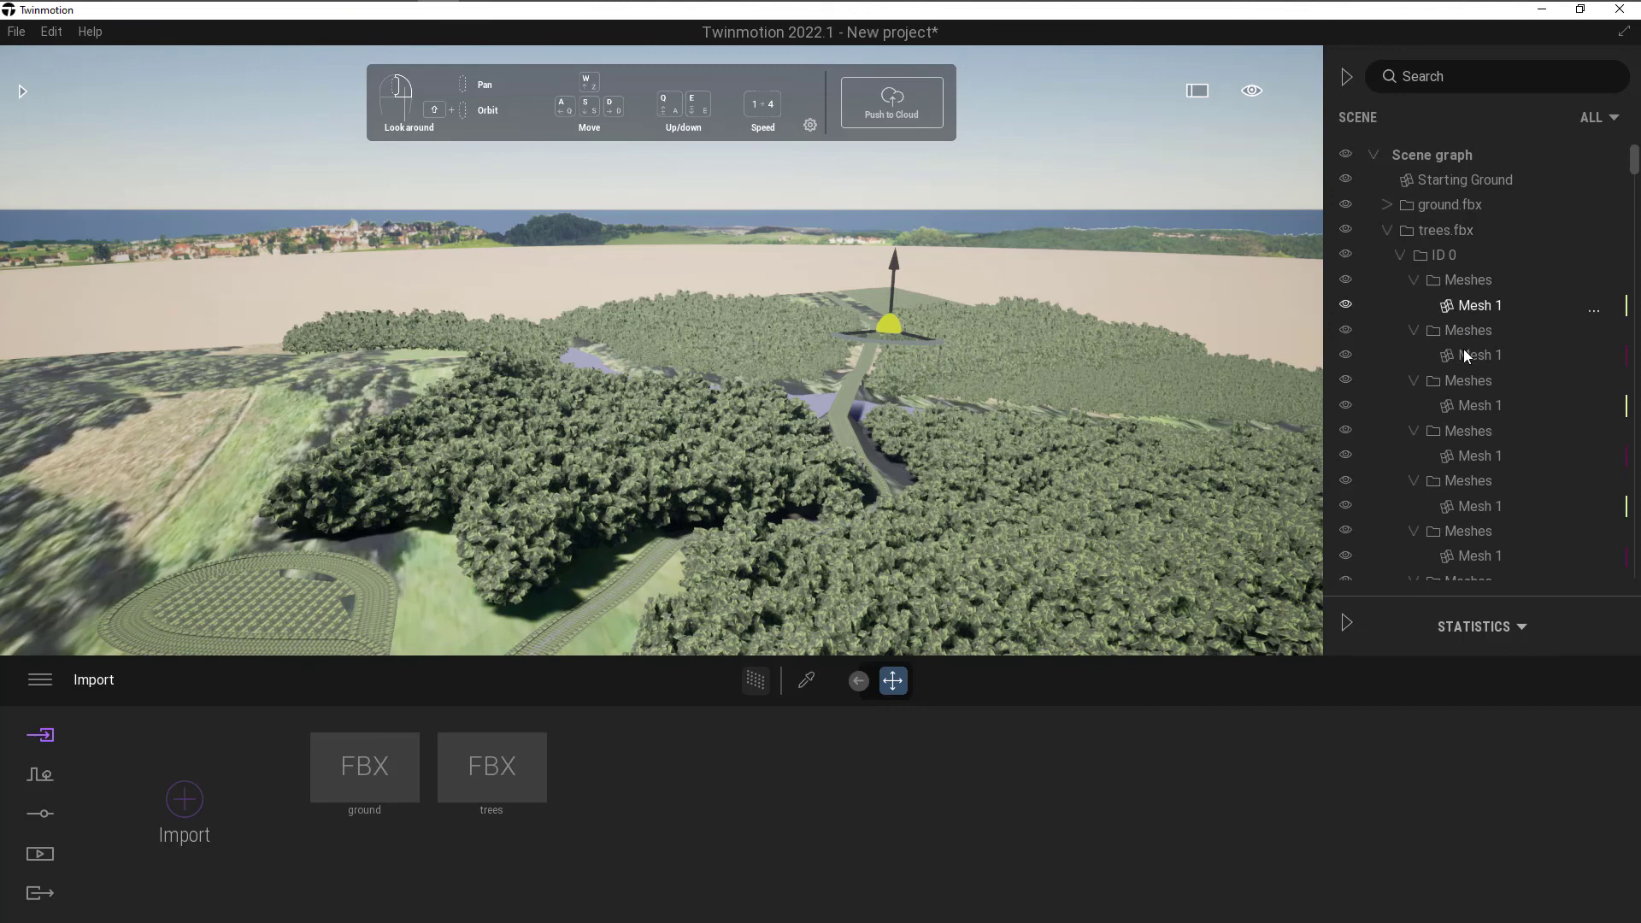